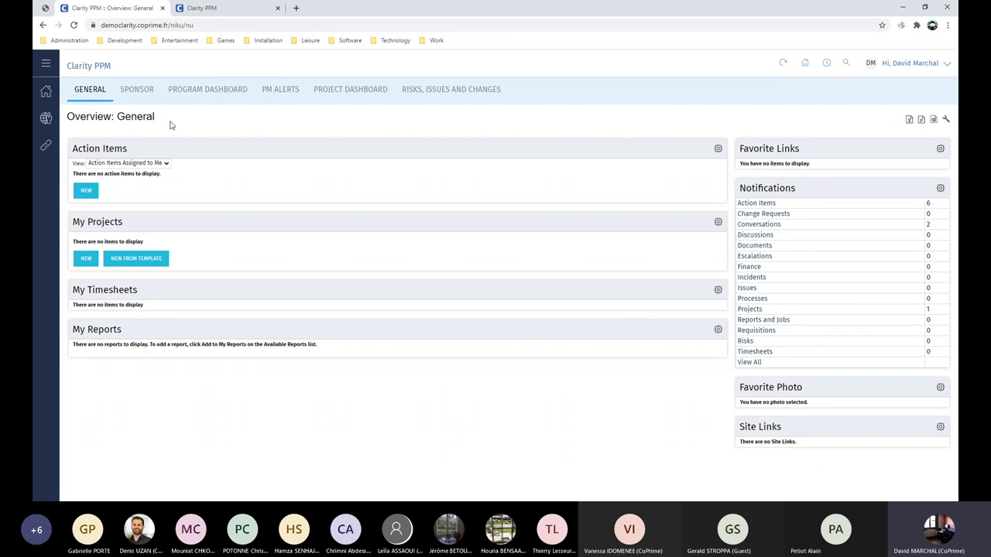
View the project tiles in the modern interface and the My Links list in the classic interface.
click(205, 7)
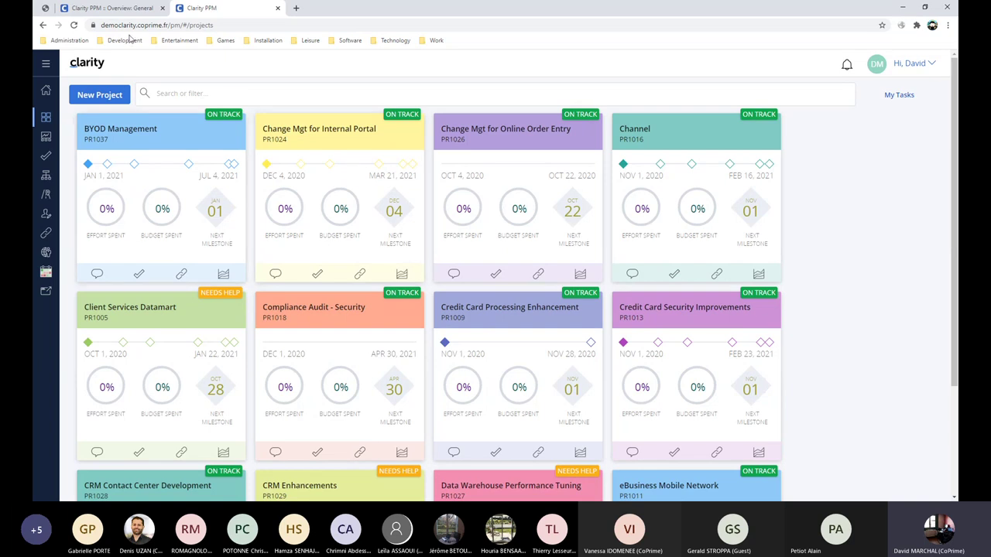
key(ctrl+Page_Up)
click(47, 144)
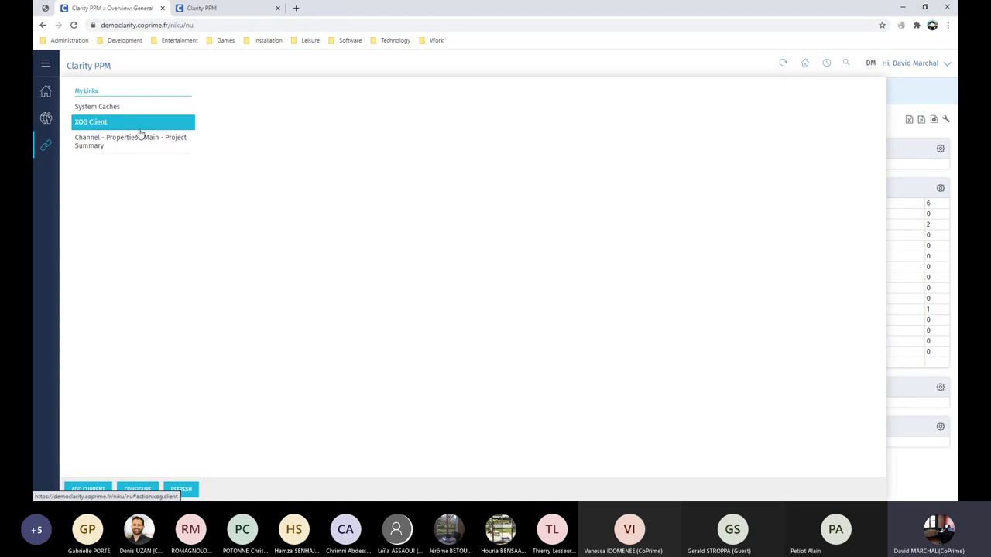
Open the Menu Links page in the modern interface and add a category named Section.
click(203, 8)
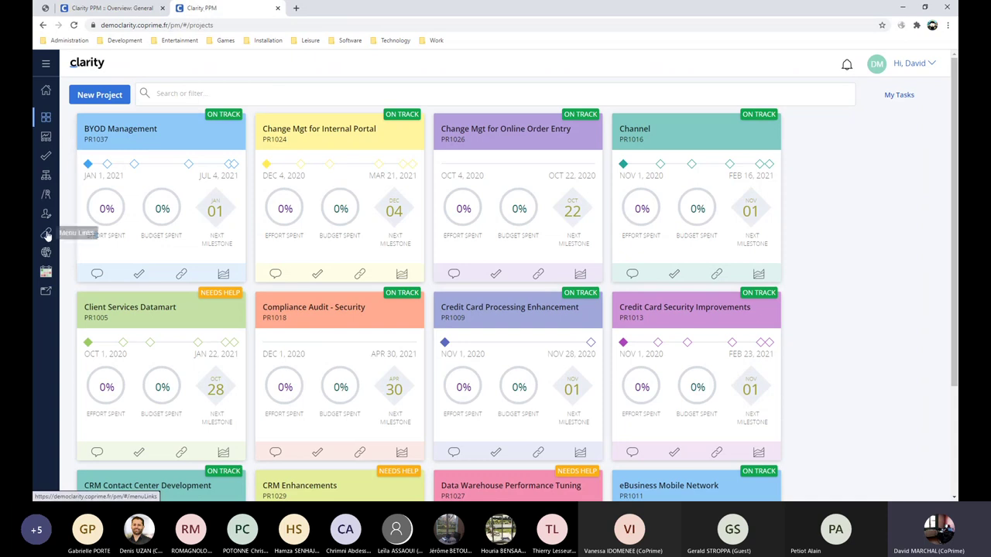
click(45, 233)
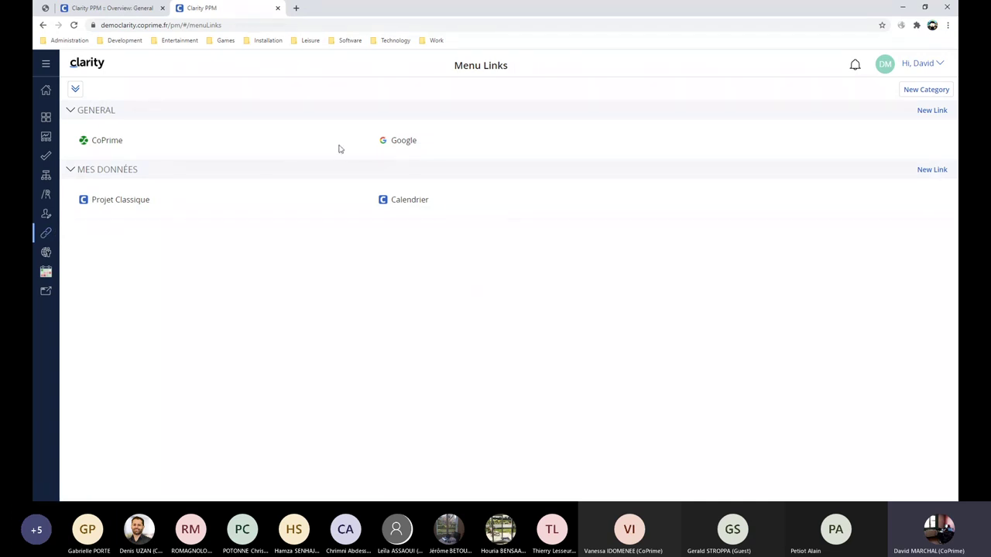
mouse_move(451, 205)
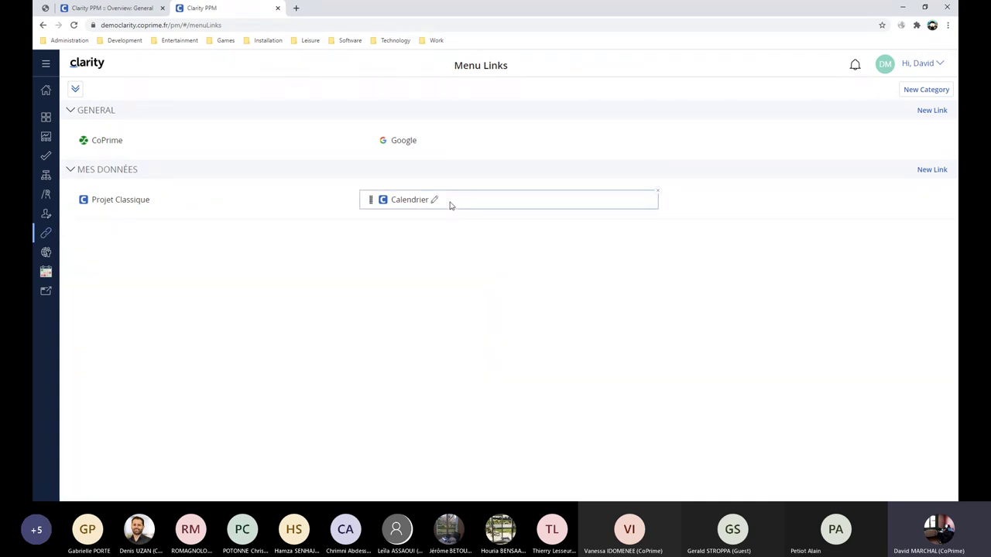
click(918, 90)
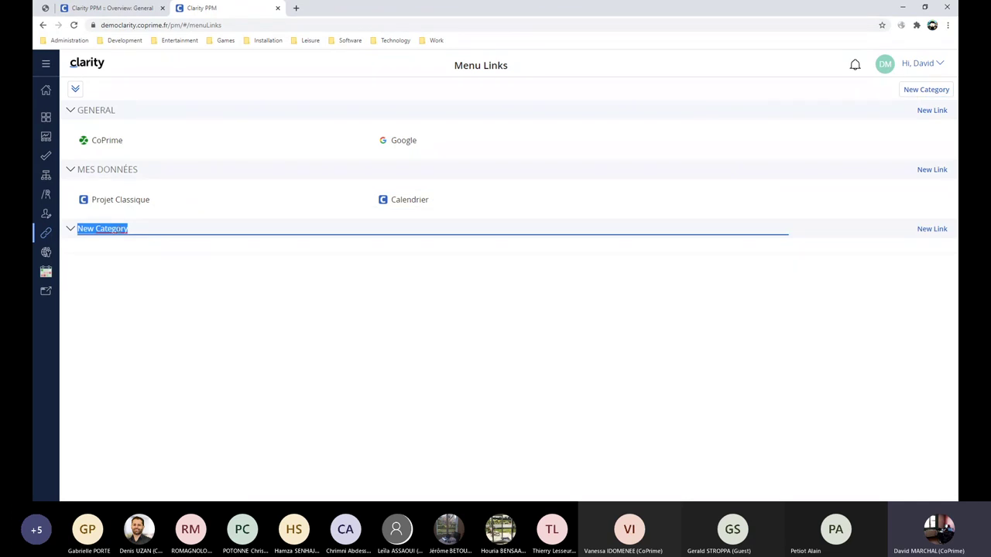
key(BackSpace)
text(Section)
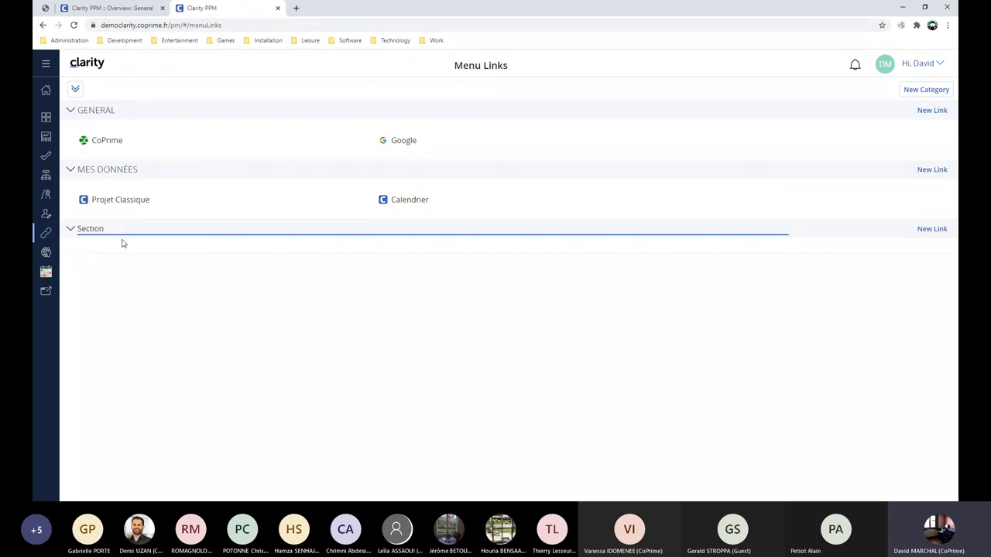
key(Return)
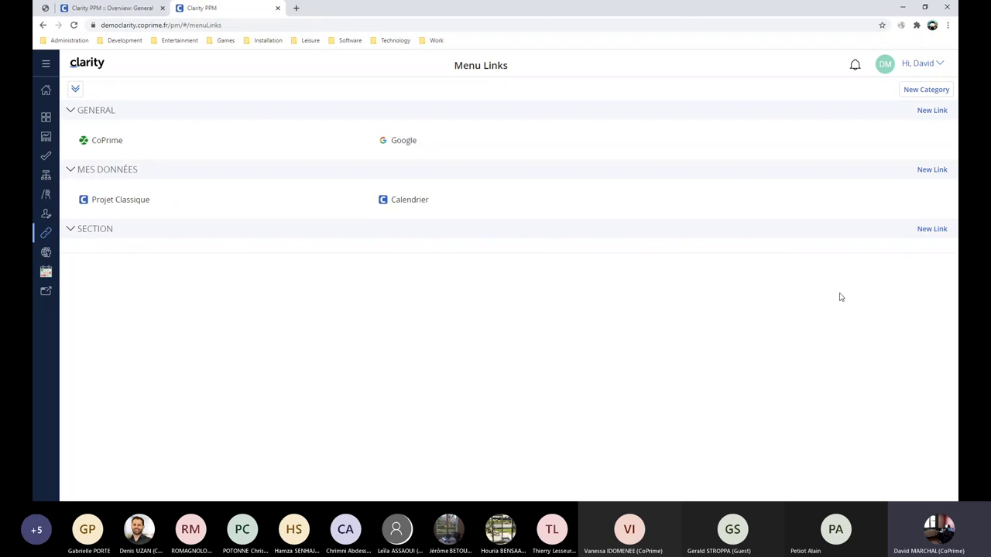
click(926, 229)
text(htttp)
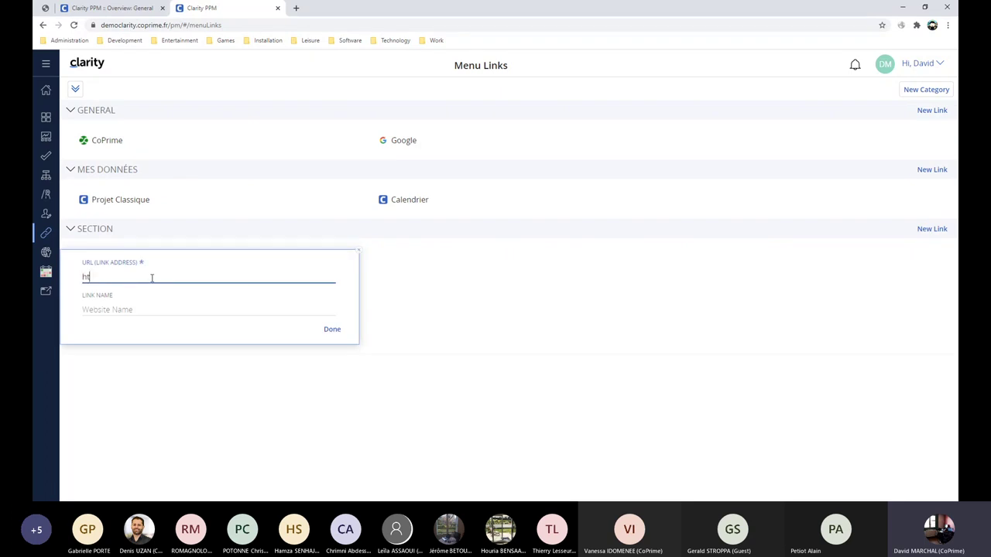
key(BackSpace)
key(BackSpace)
text(p://www.google.fr)
key(Tab)
text(Google)
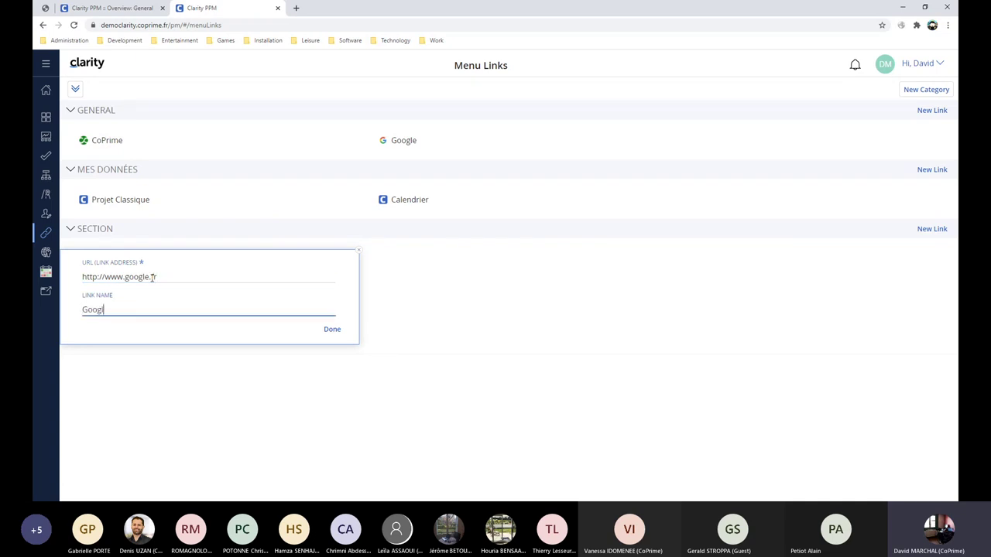
click(332, 329)
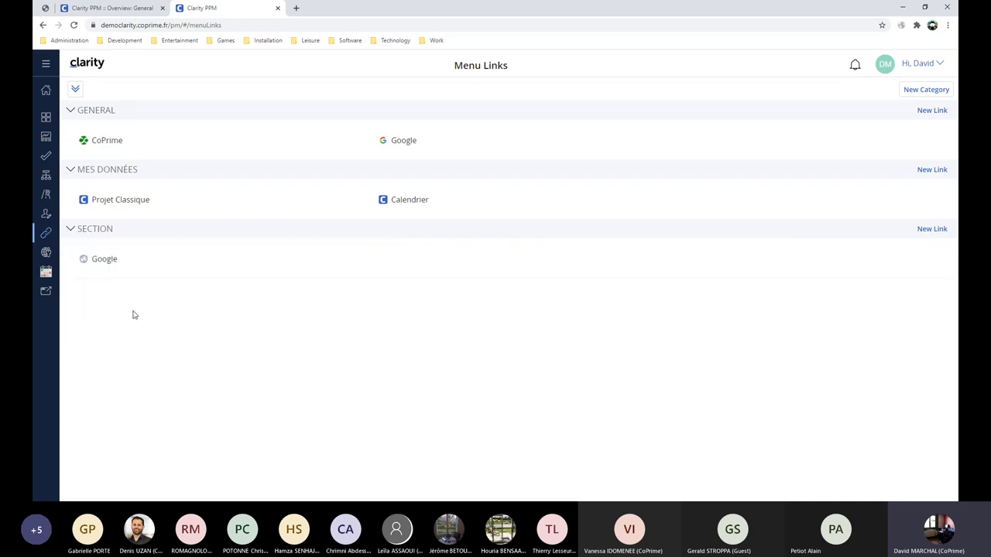
click(103, 259)
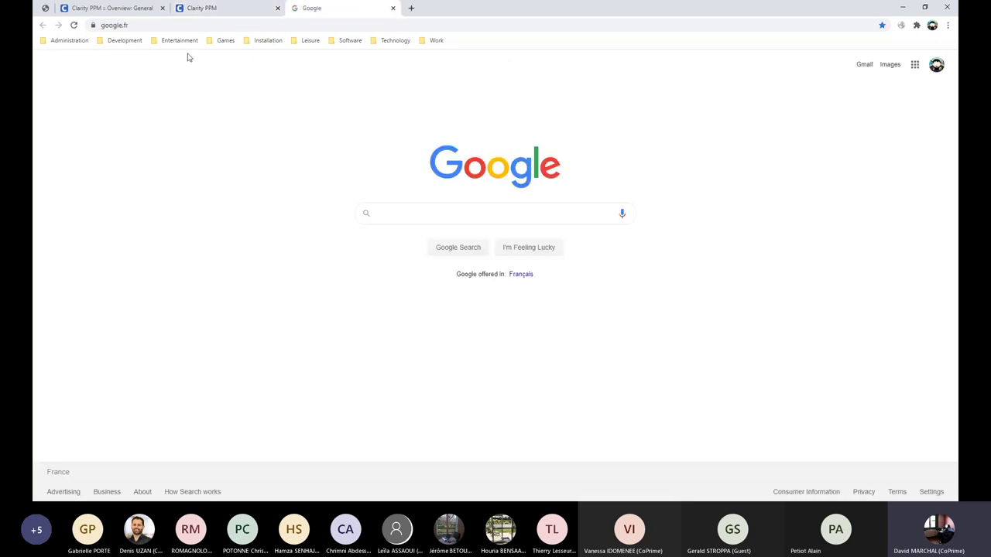
click(393, 7)
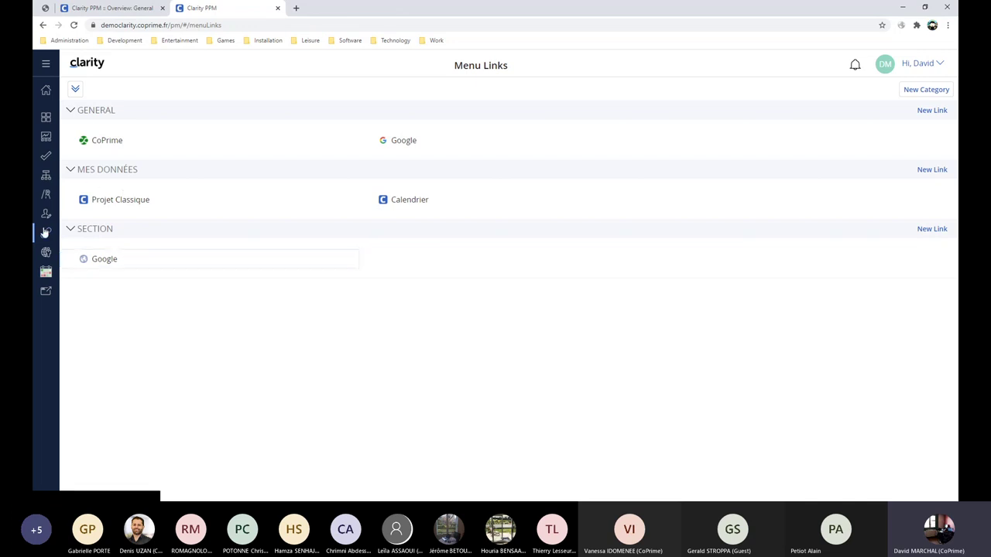
Check the personal links in the classic interface again and return to the Menu Links page.
click(112, 8)
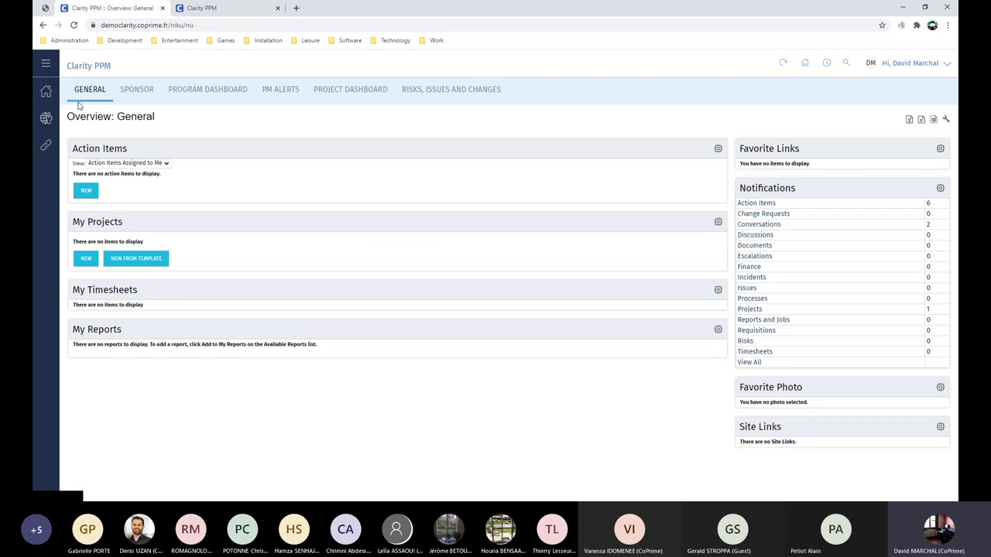
click(48, 151)
click(203, 8)
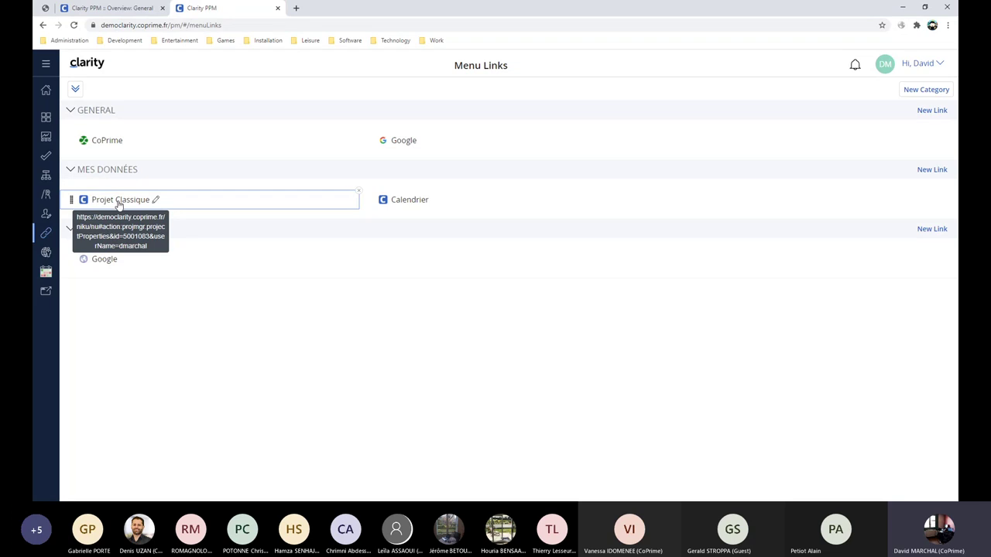
Open the Projet Classique and Calendrier links of the Mes Données category to view their classic pages.
click(119, 203)
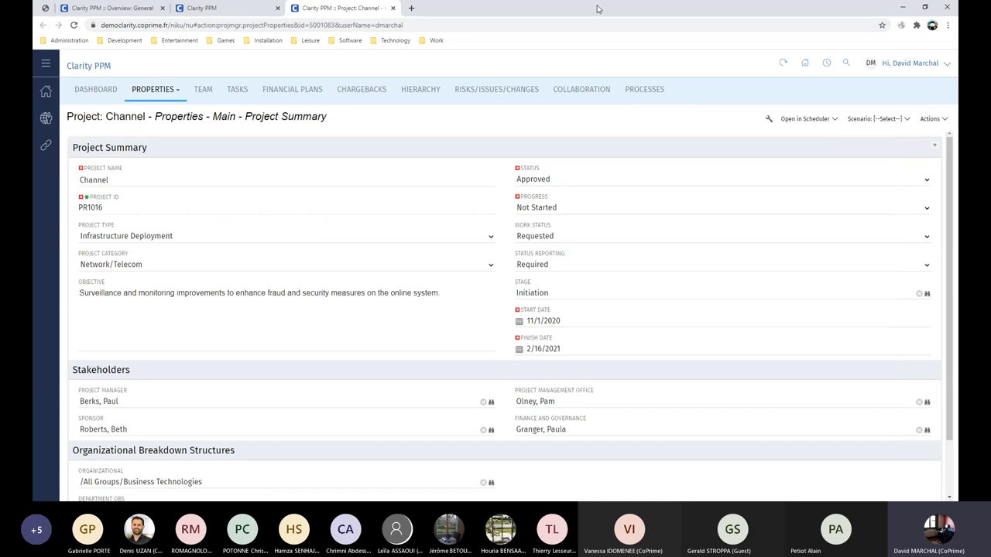
click(235, 8)
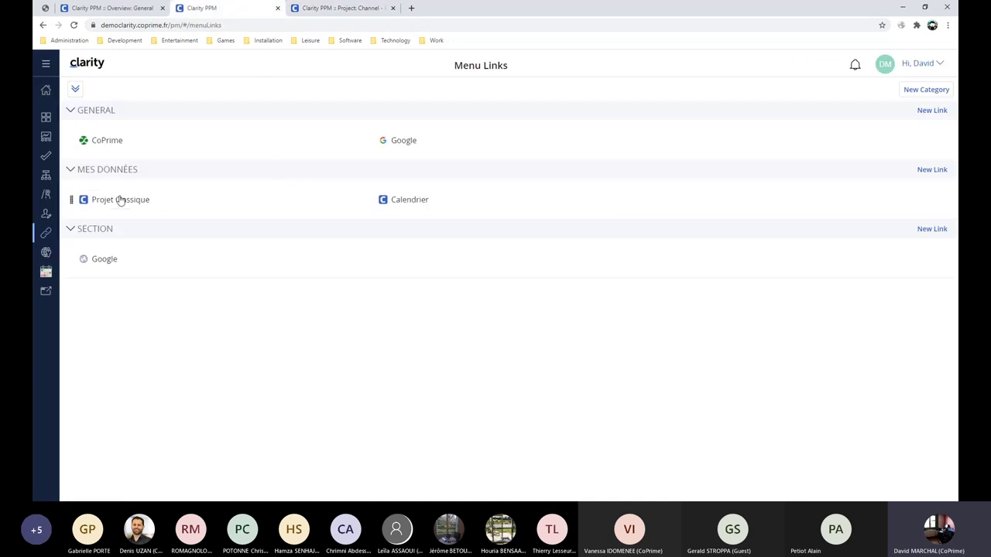
click(396, 203)
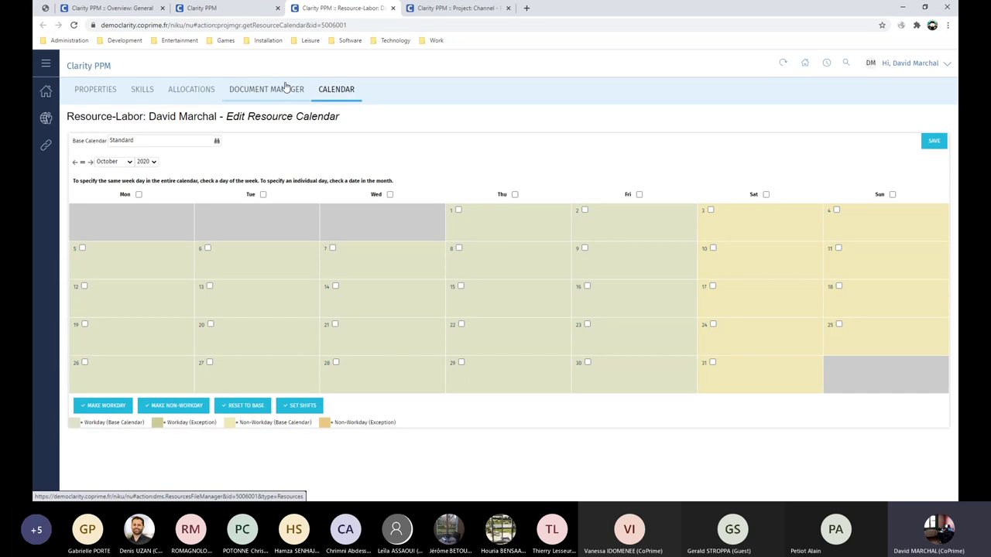
click(235, 8)
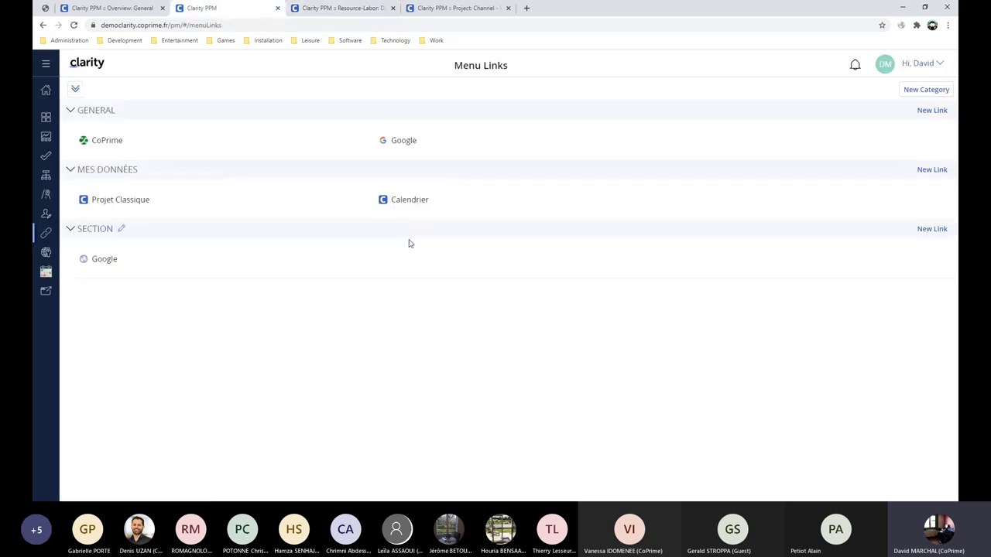
click(323, 10)
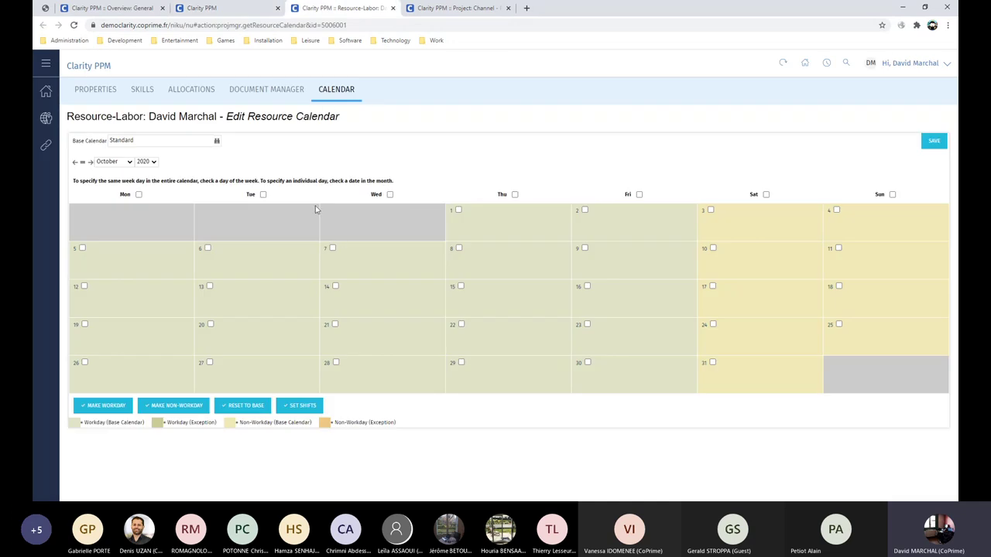
Select October 8 and 14 in the classic resource calendar and save it.
click(459, 248)
click(335, 287)
click(933, 142)
click(223, 11)
click(311, 9)
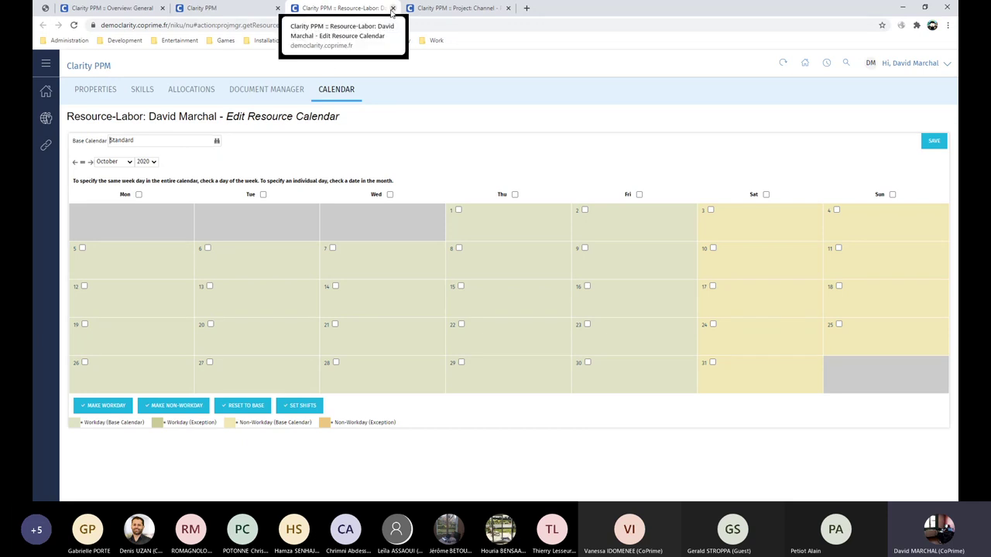
Close the classic calendar and project pages, and open the Calendar page embedded in the modern interface.
click(392, 8)
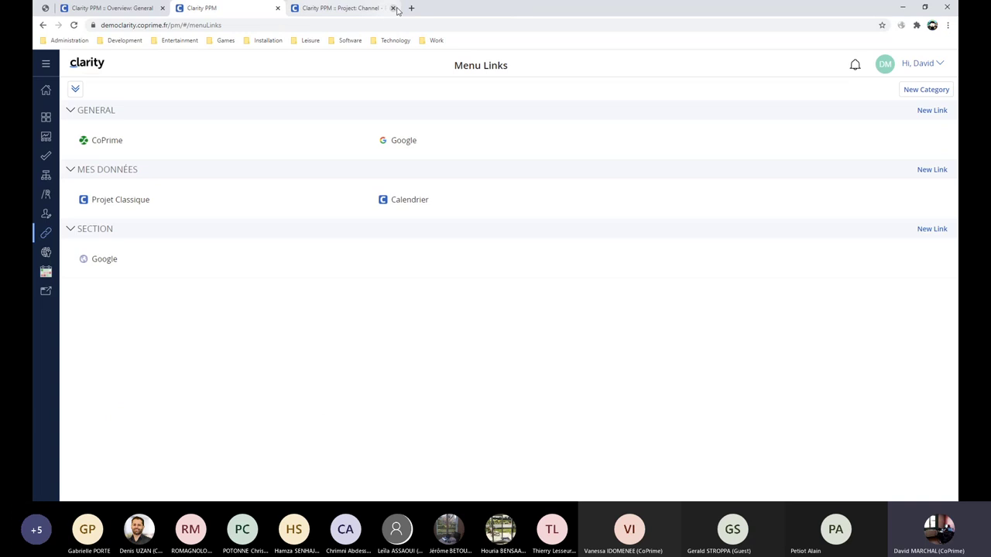
click(393, 7)
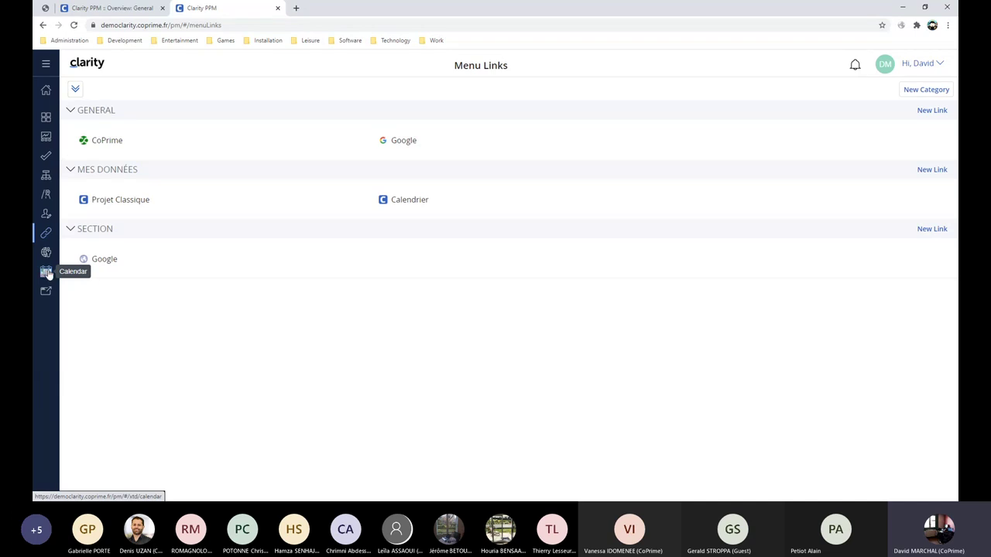
click(46, 272)
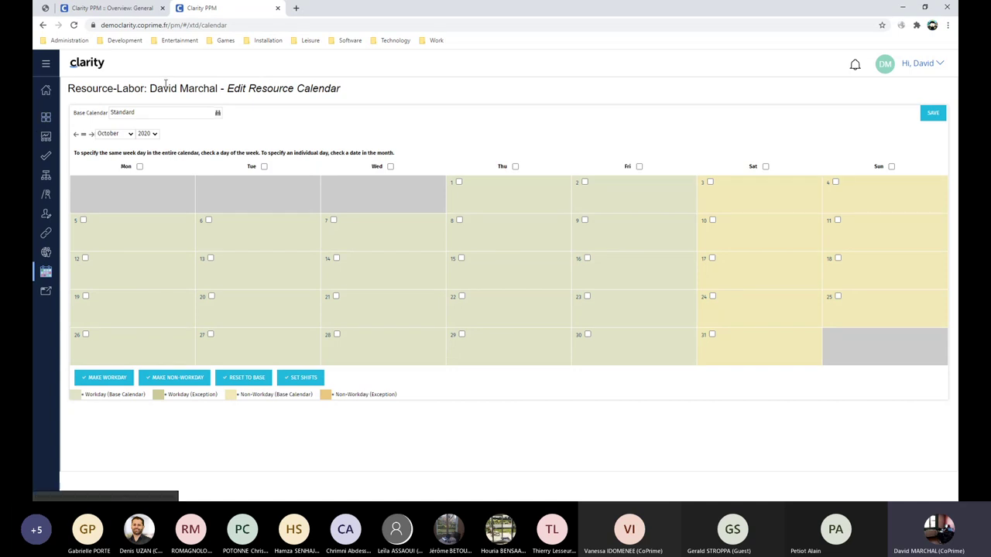
Highlight the resource's name in the heading of the embedded calendar page.
drag(151, 88, 248, 104)
drag(221, 99, 217, 100)
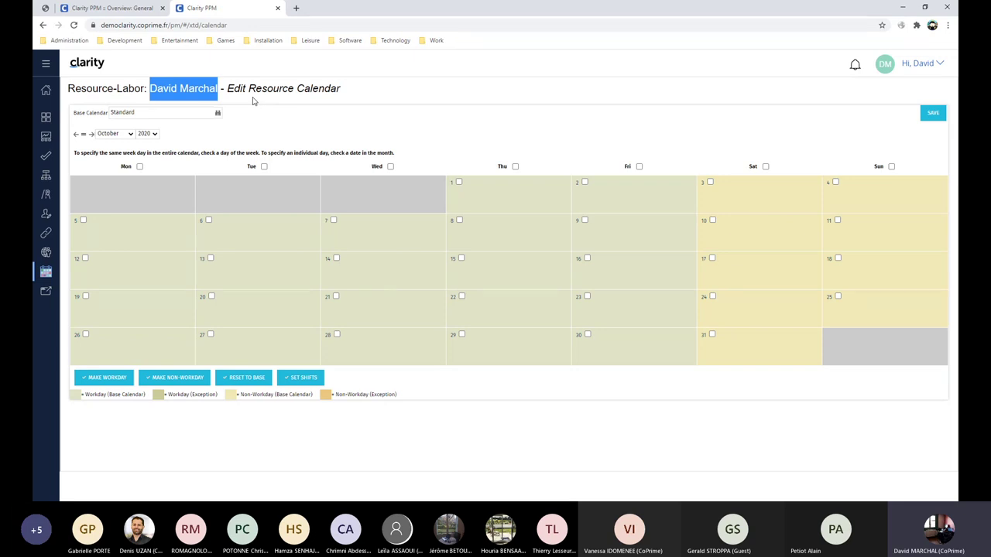
click(219, 87)
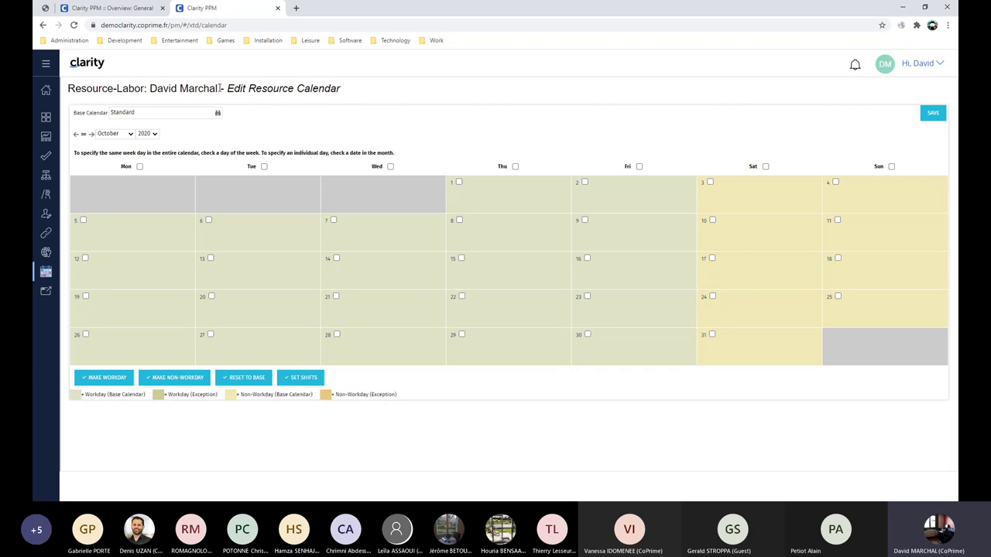
drag(219, 87, 149, 88)
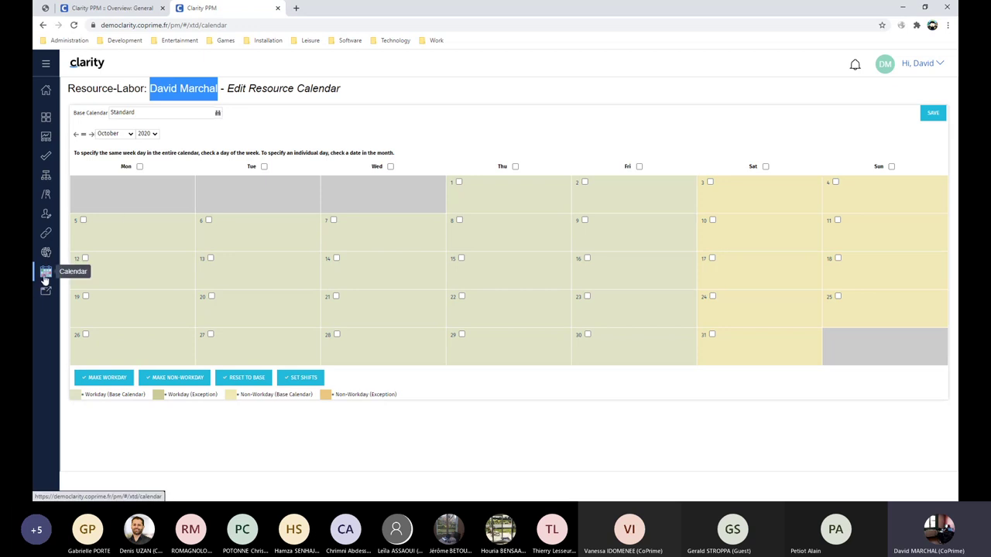
triple_click(220, 88)
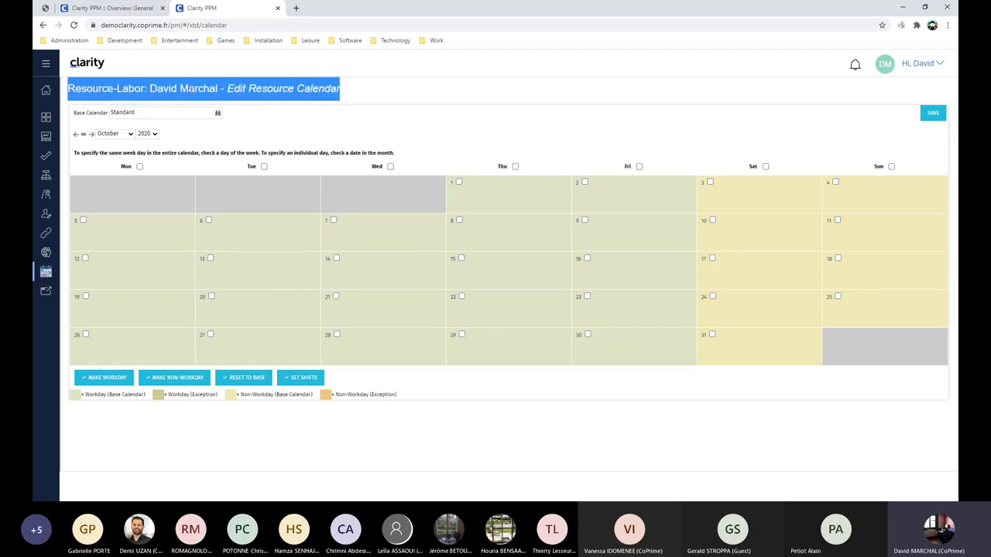
click(219, 88)
drag(220, 88, 147, 88)
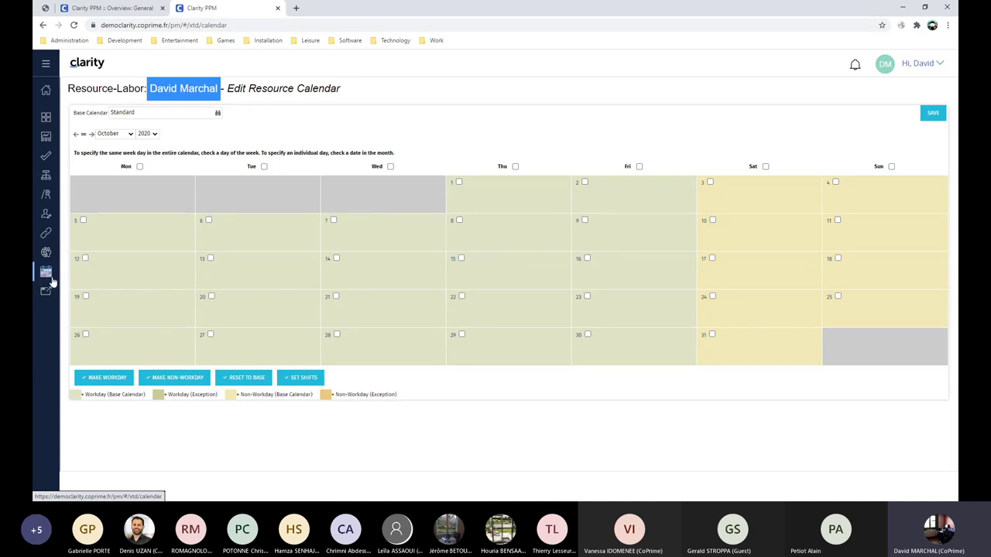
Select October 2 and 8 in the embedded resource calendar and save it.
click(584, 182)
click(459, 220)
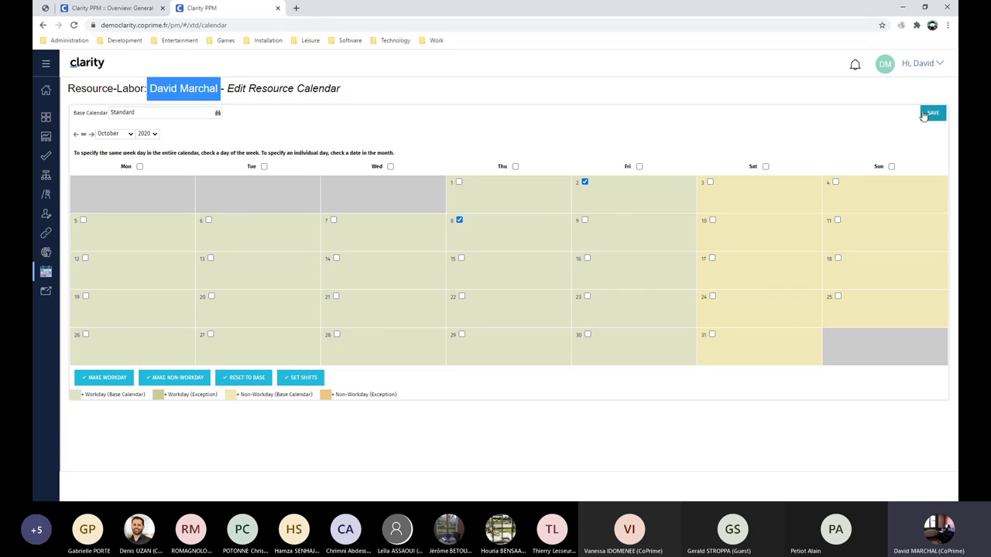
click(931, 113)
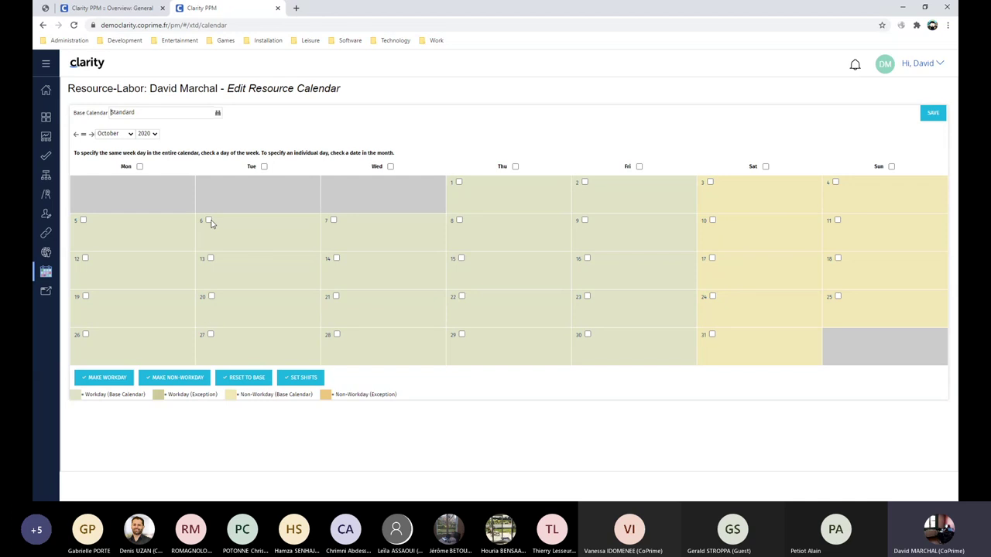
Mark October 6 and 14, 2020 as non-workdays in the embedded resource calendar.
click(209, 221)
click(336, 258)
click(171, 377)
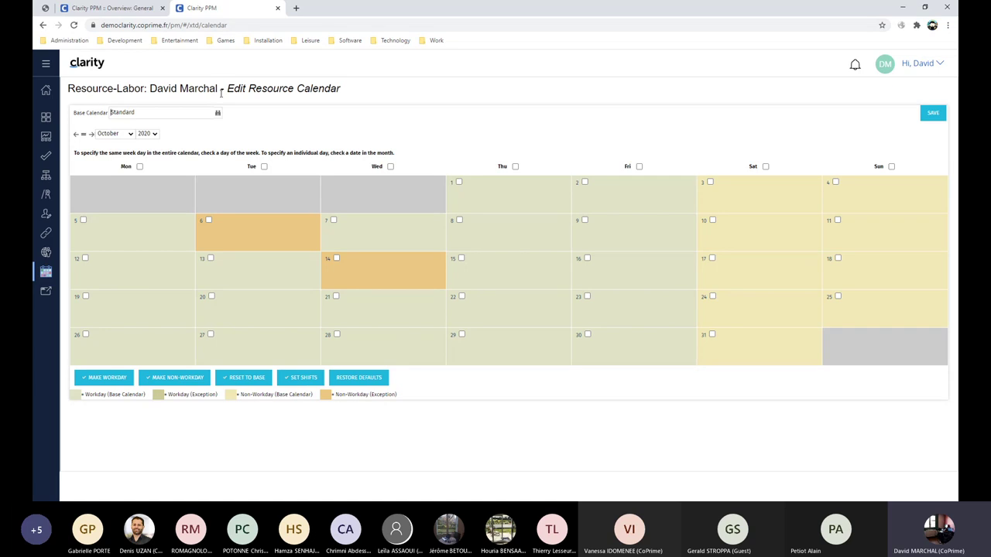
Examine the calendar's resource name and page address, and open the custom links page of the modern interface.
drag(222, 88, 144, 90)
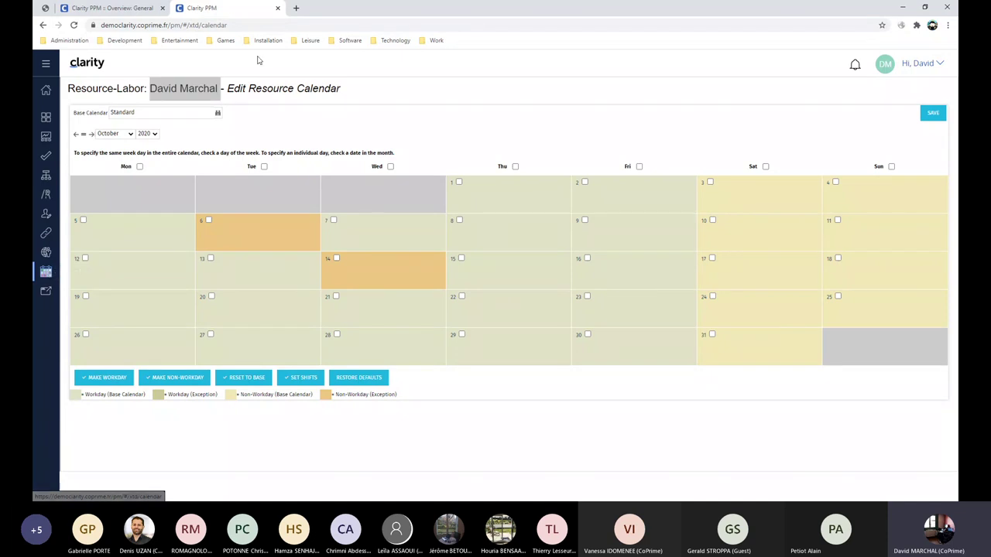
click(247, 25)
drag(248, 25, 88, 28)
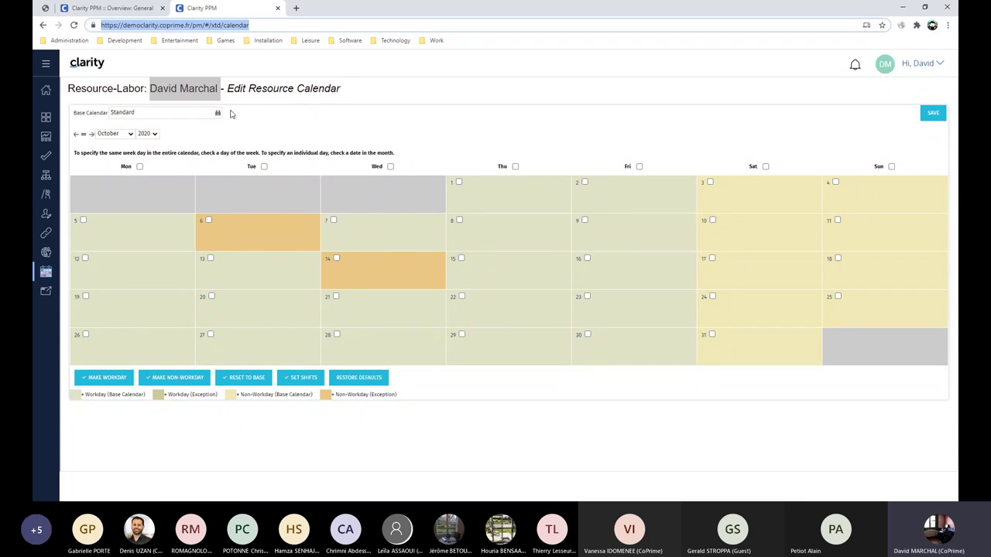
click(46, 292)
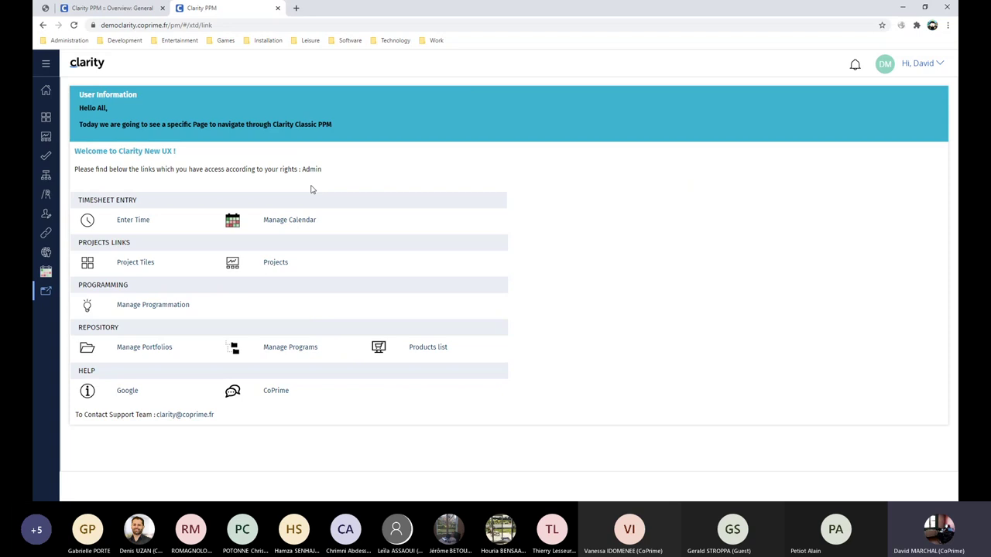
Open the Enter Time and Manage Calendar links of the custom page in turn, returning to the links page after each.
click(126, 222)
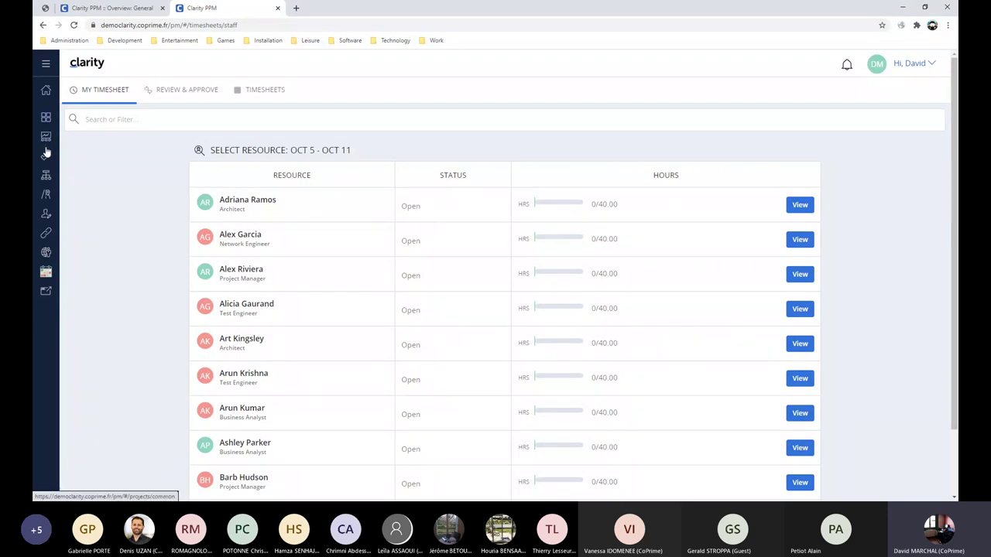
click(46, 290)
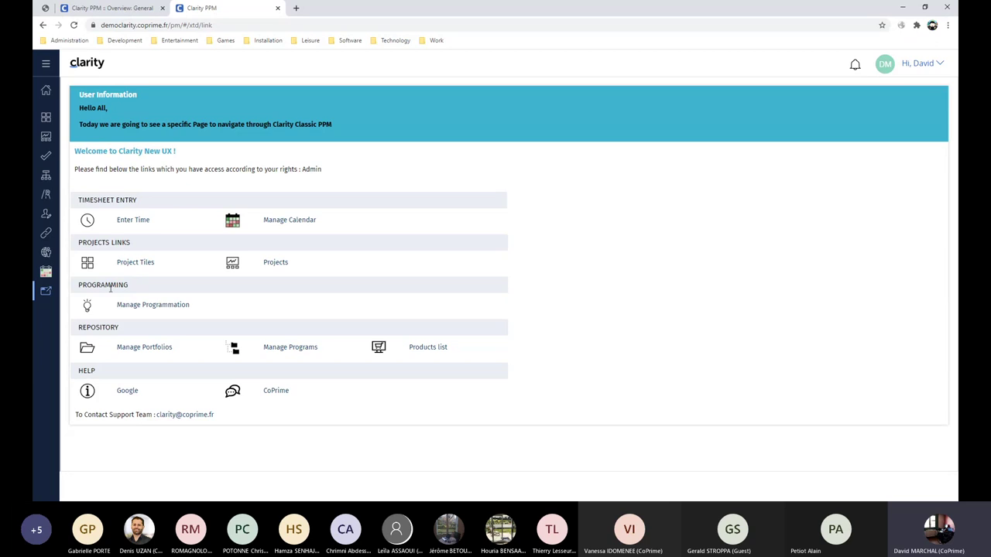
click(285, 220)
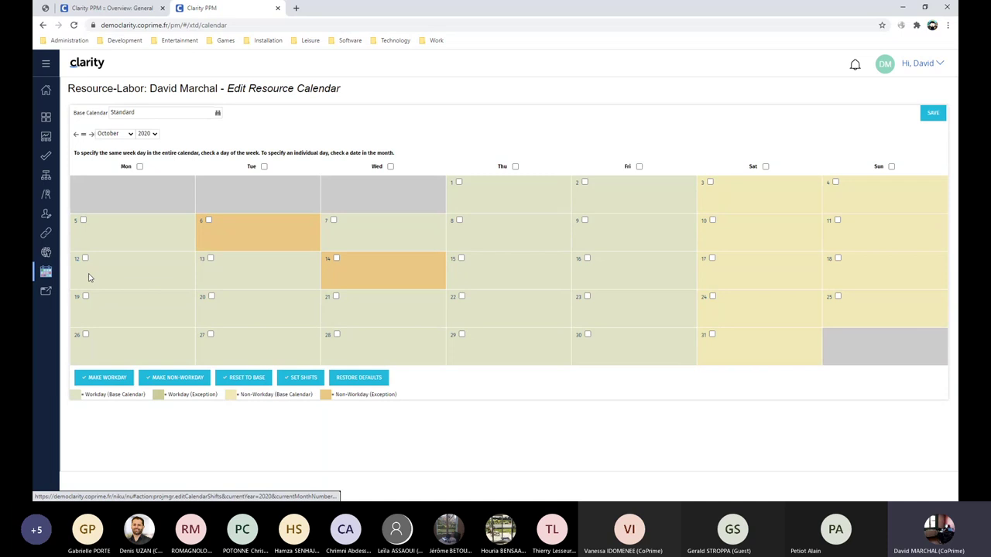
click(46, 290)
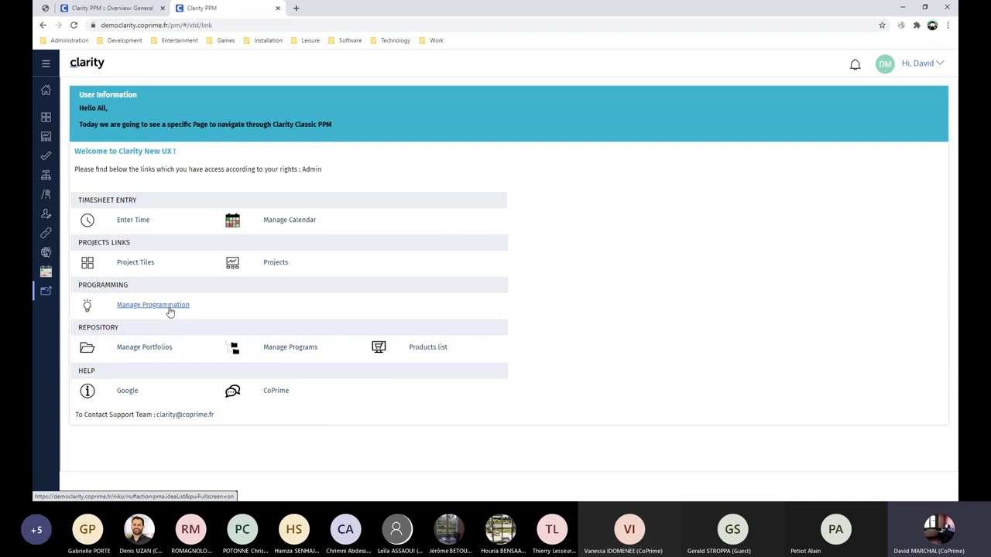
Open the ideas list through Manage Programmation, view the blank Create Idea form and return to the list.
click(170, 312)
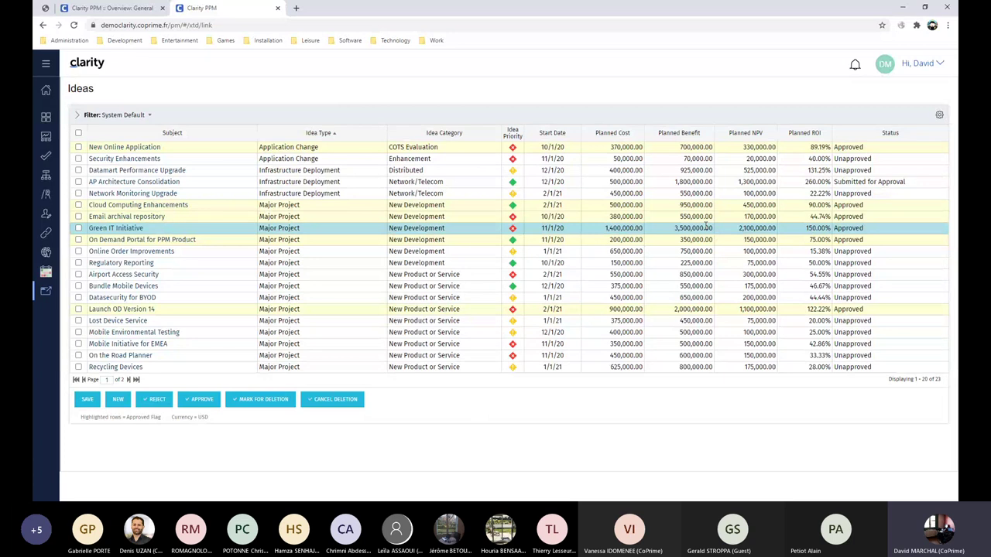
click(118, 400)
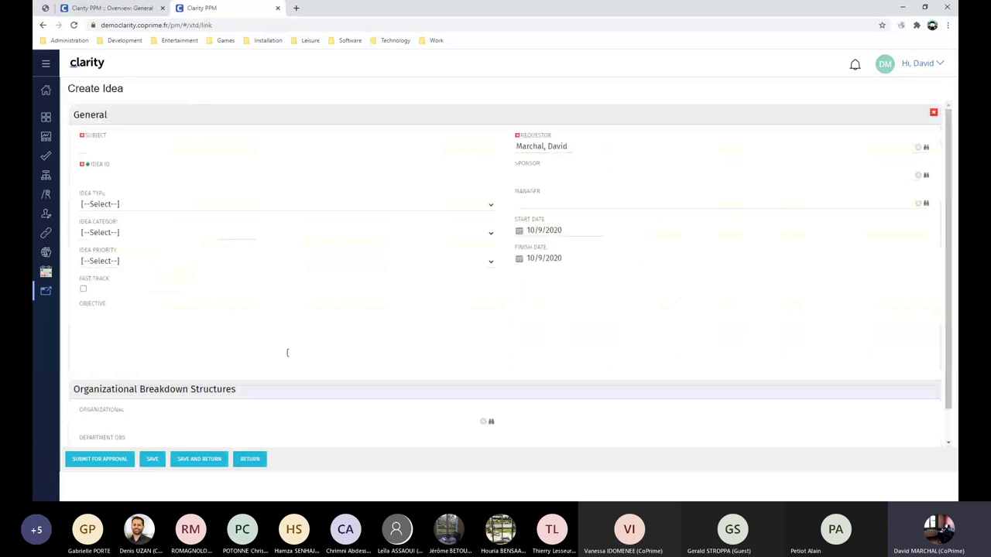
click(250, 458)
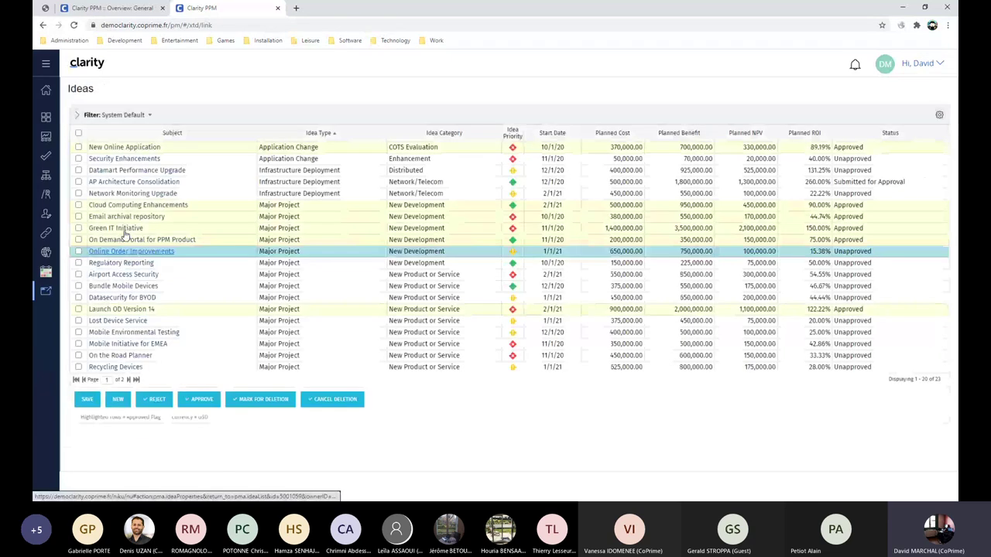
Rename the idea Airport Access Security to "Airport Access Security Modification" in the ideas list and save it.
click(183, 274)
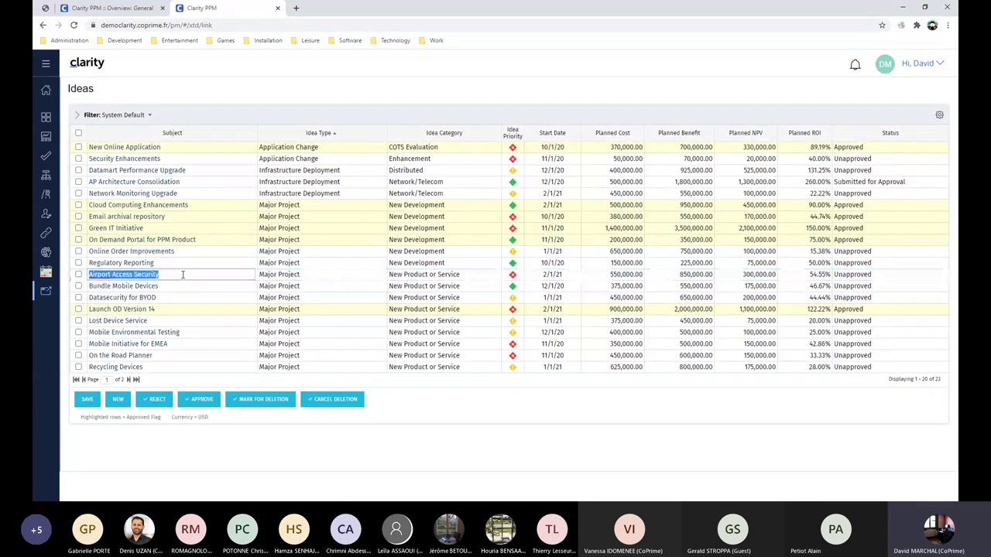
click(229, 274)
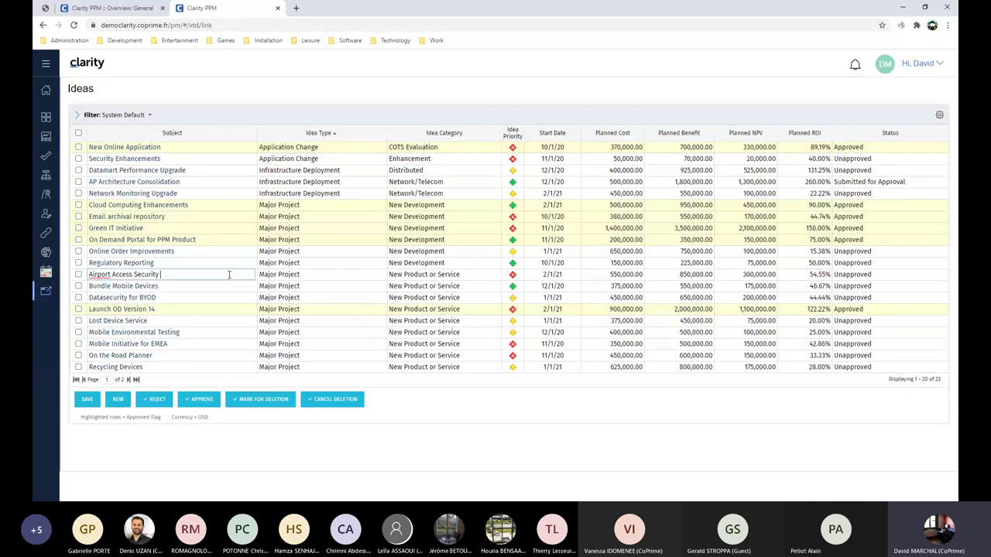
text(Modification)
key(Return)
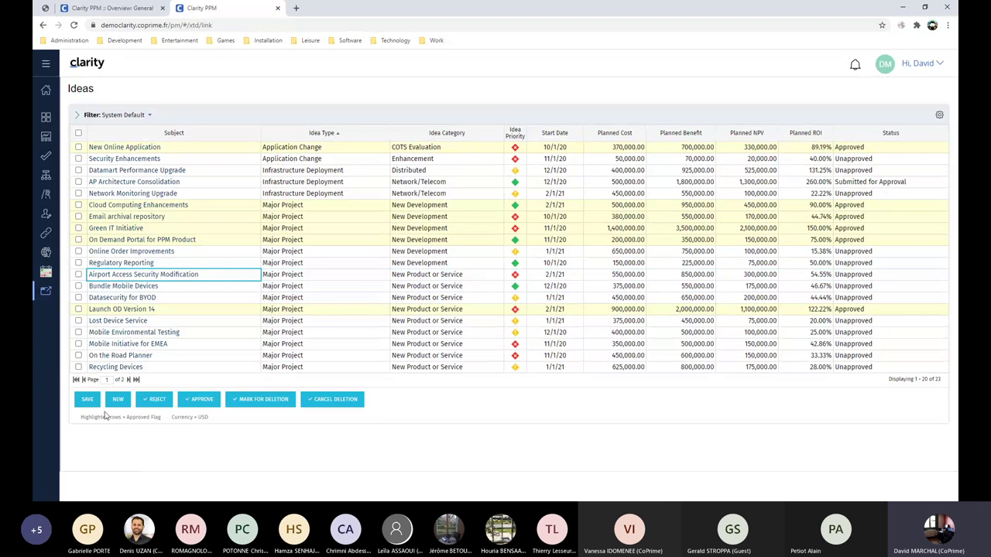
click(87, 399)
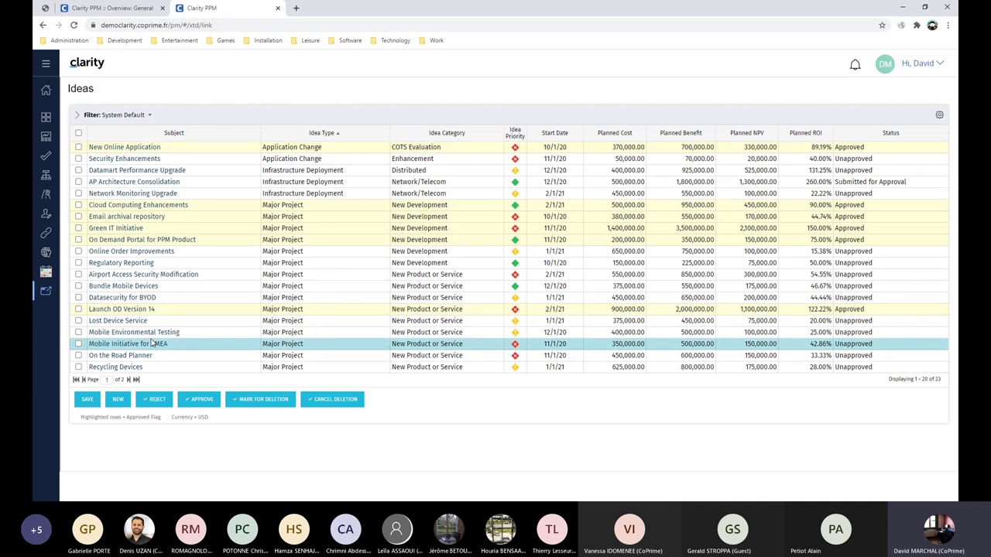
Examine the categories and links on the Menu Links page, and return to the custom links page.
click(46, 251)
click(45, 233)
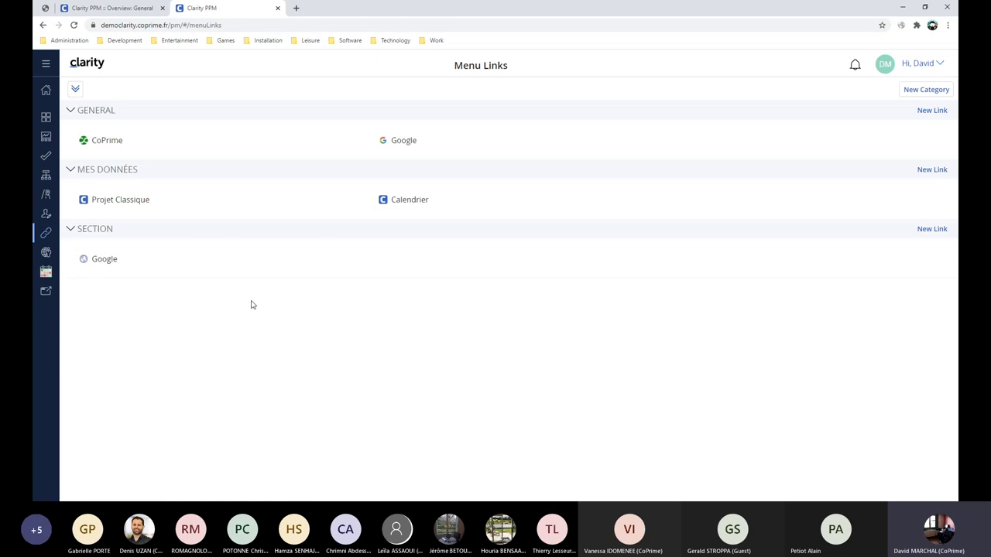
mouse_move(134, 201)
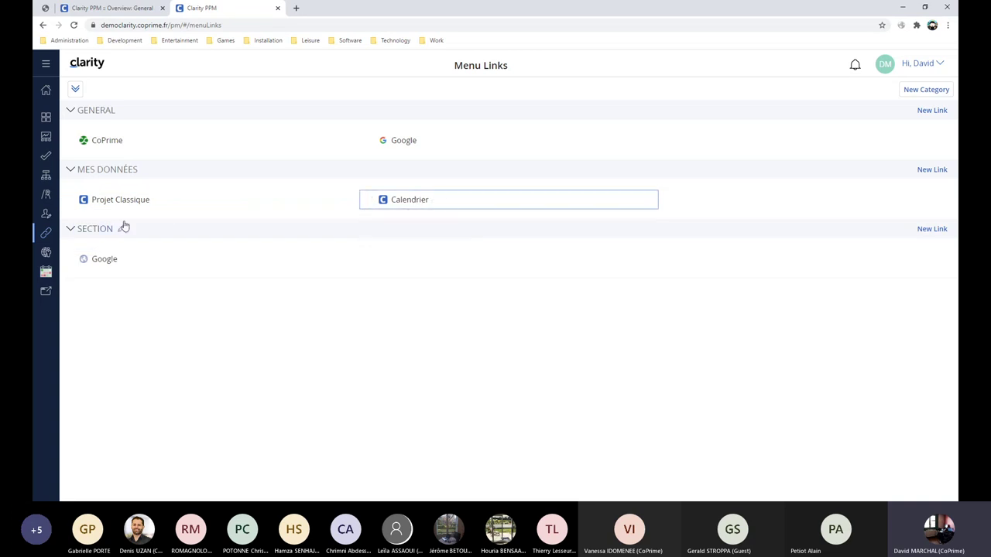
click(46, 291)
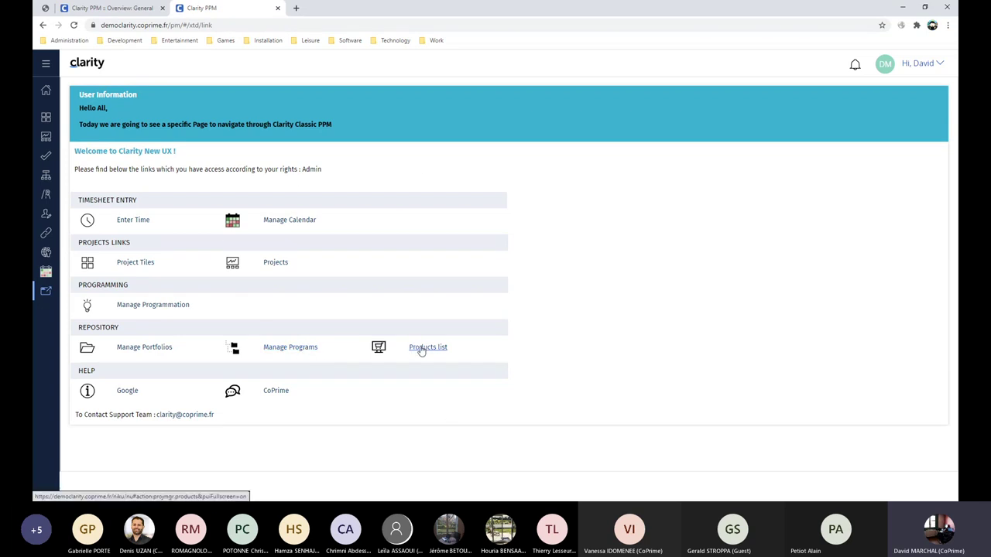
Highlight the Products list link under Repository, open it and go back to the custom links page.
drag(450, 349, 405, 353)
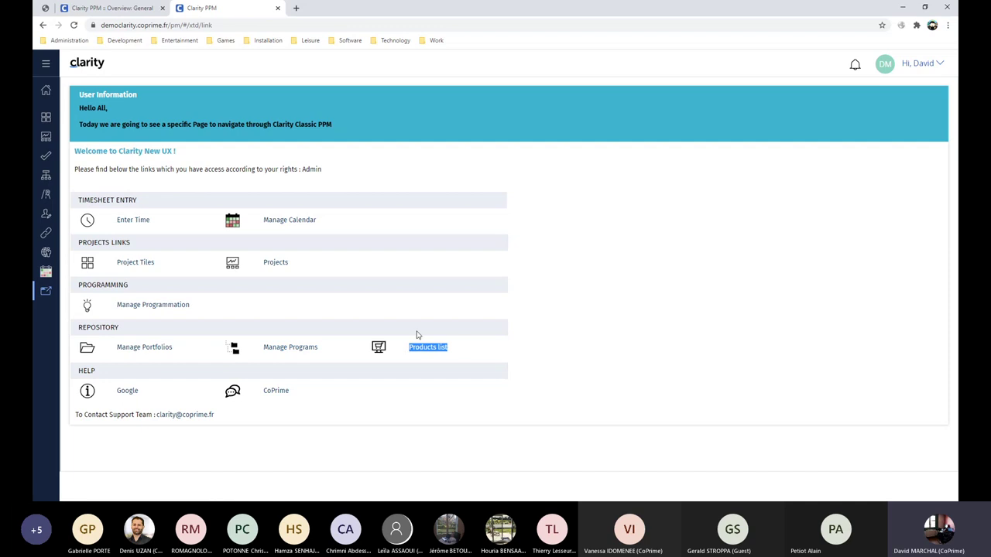
click(424, 350)
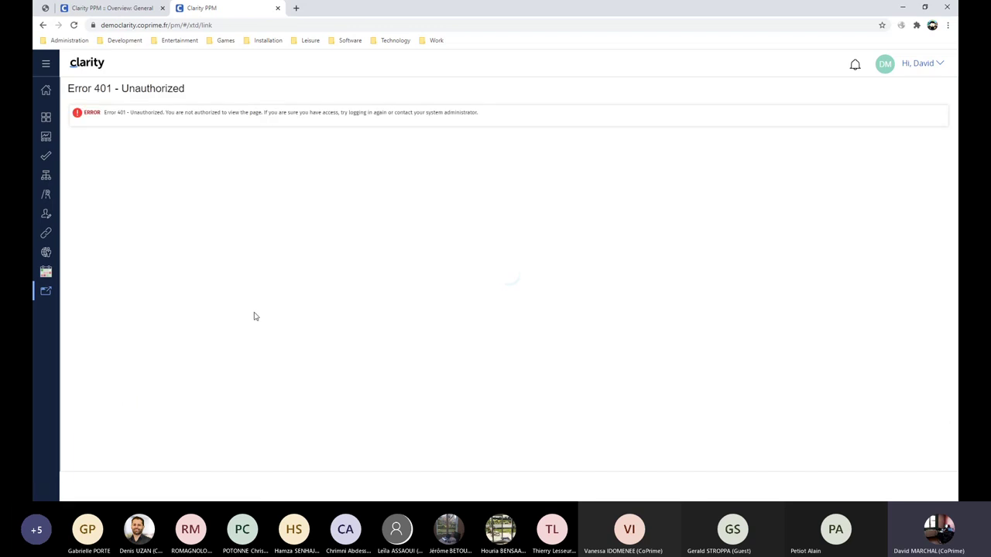
click(43, 25)
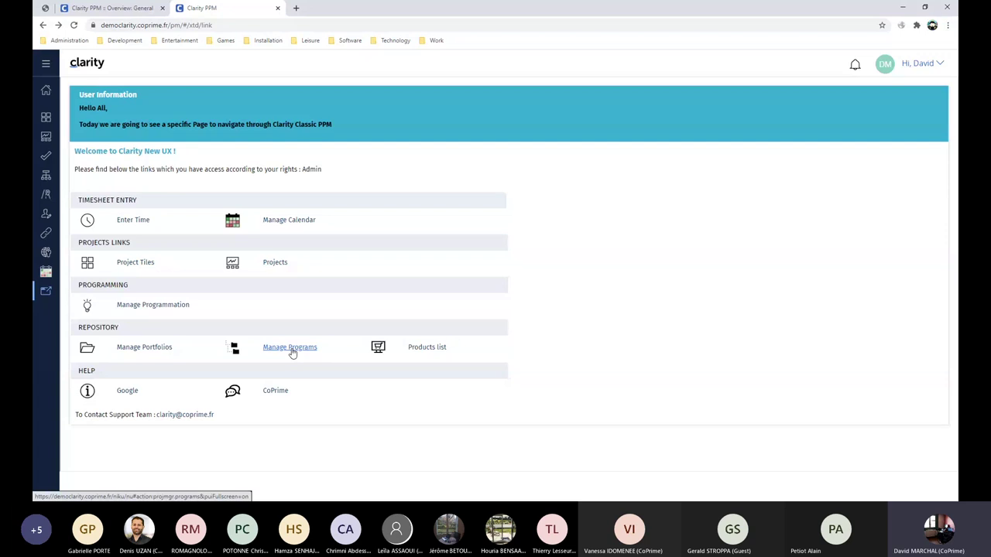
Open the Manage Programs and Manage Portfolios links in turn, going back to the custom links page after each.
click(289, 347)
key(alt+Left)
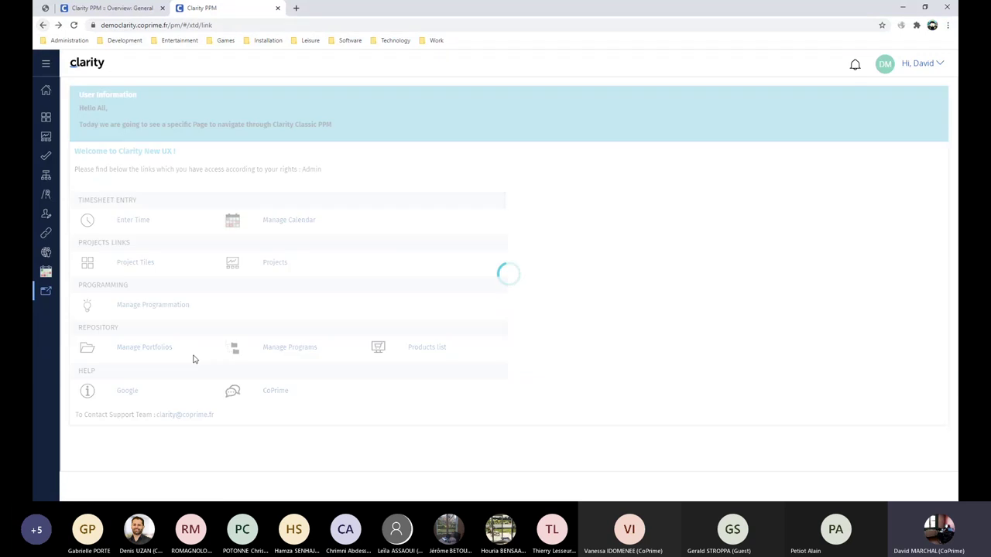
click(151, 350)
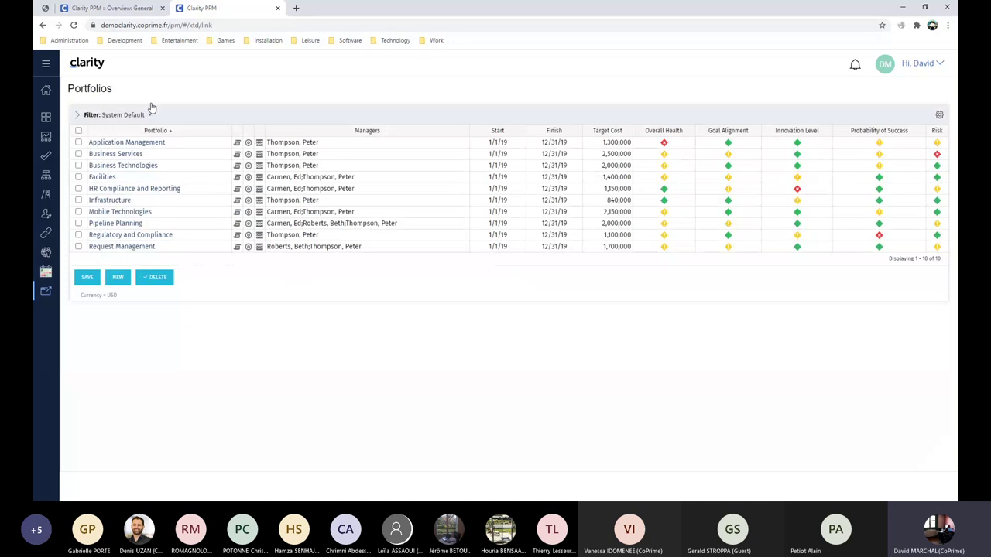
click(43, 26)
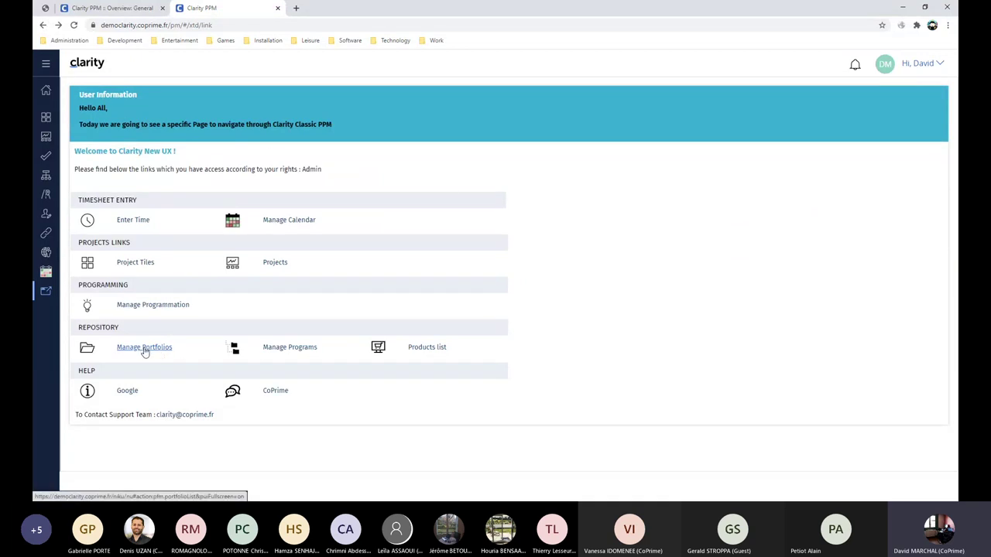
Switch to the classic Clarity browser tab and open the global access rights of the Admin group.
click(112, 8)
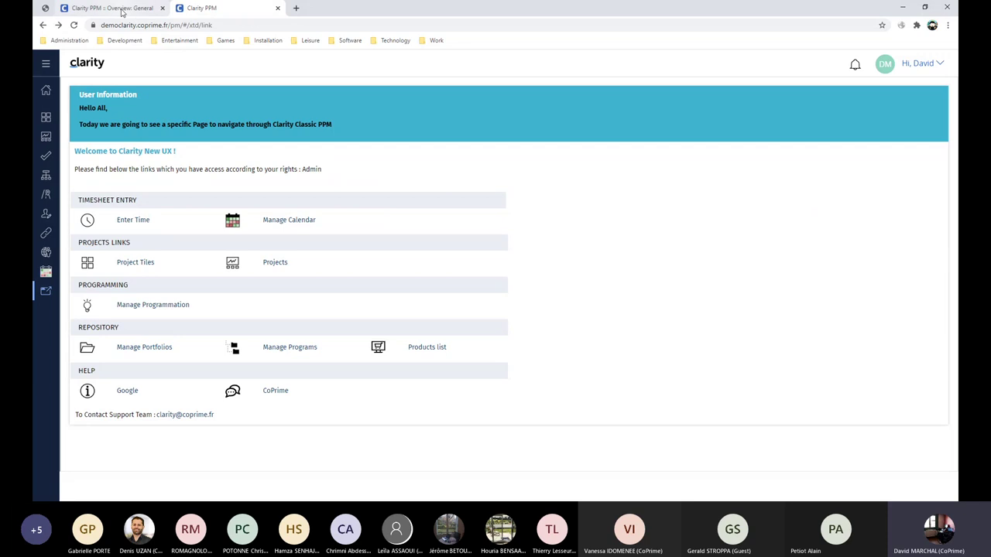
click(46, 117)
click(117, 124)
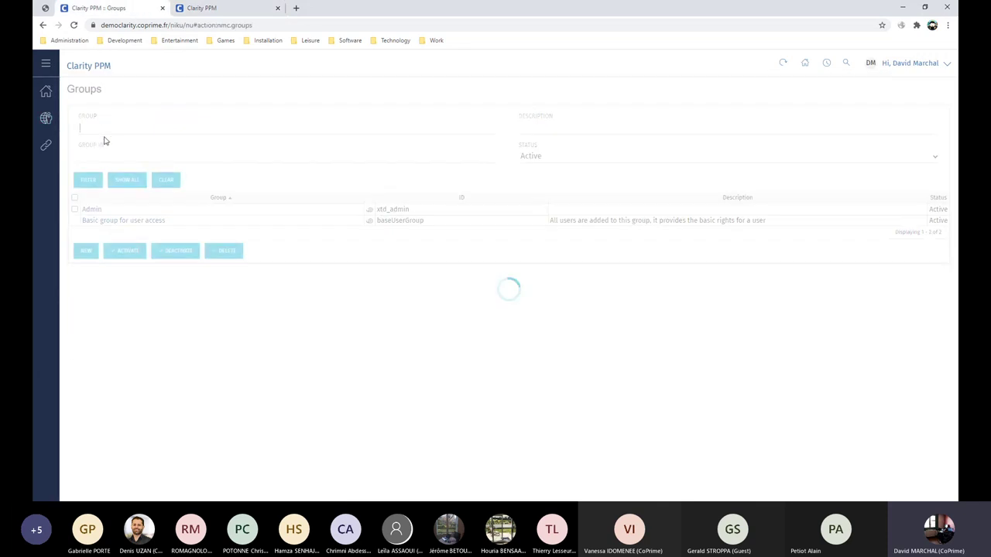
click(91, 210)
click(196, 89)
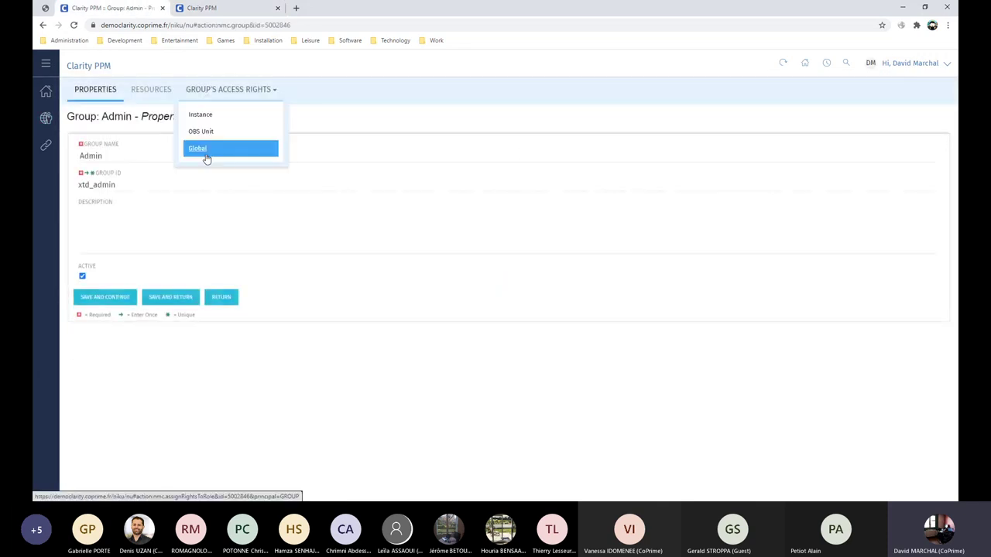
click(204, 148)
Filter the Admin group's global access rights by *portfolio* and remove all the matching rights.
click(109, 164)
text(*)
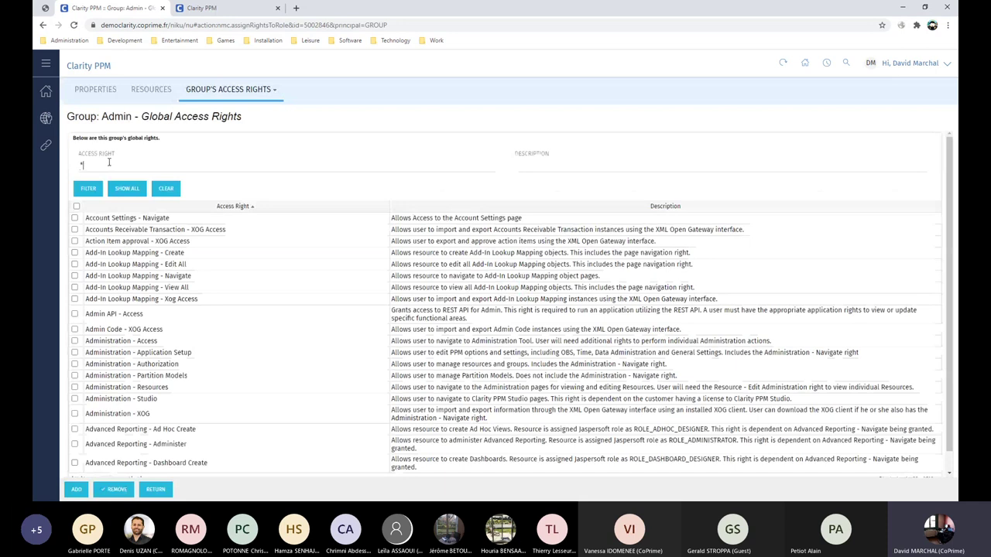
text(portfolio*)
click(89, 188)
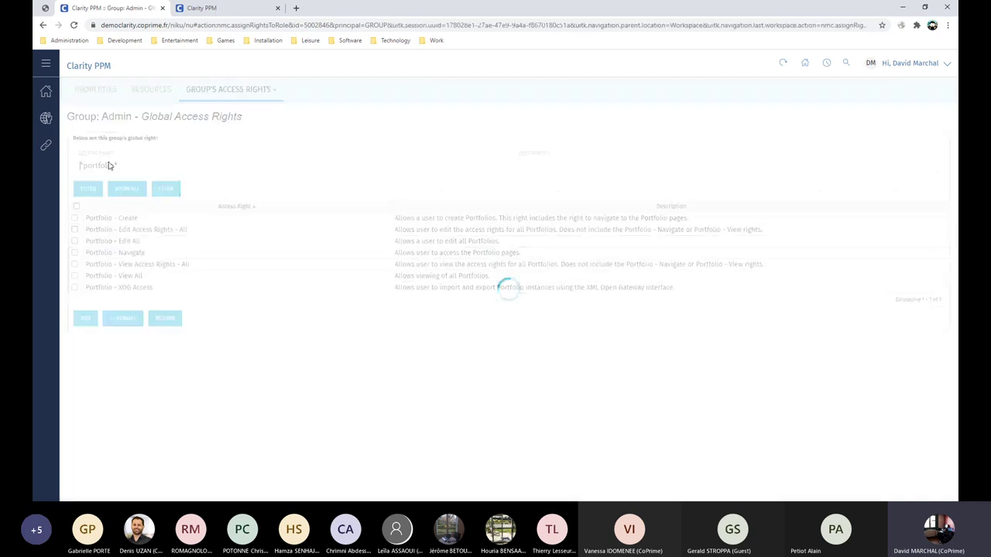
click(76, 206)
click(122, 318)
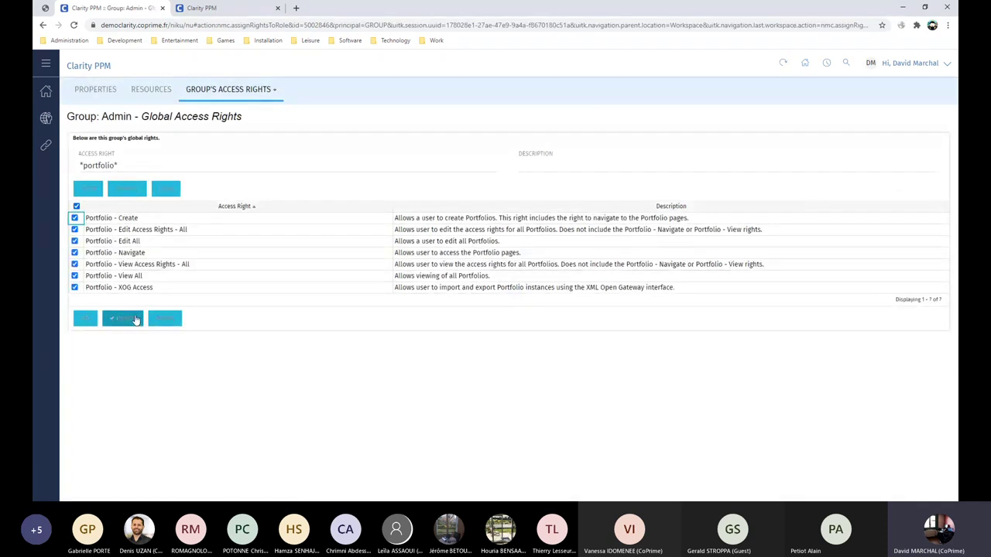
Check the Repository links on the modern custom links page, view the ideas through Manage Programmation and return to the links page.
key(ctrl+Tab)
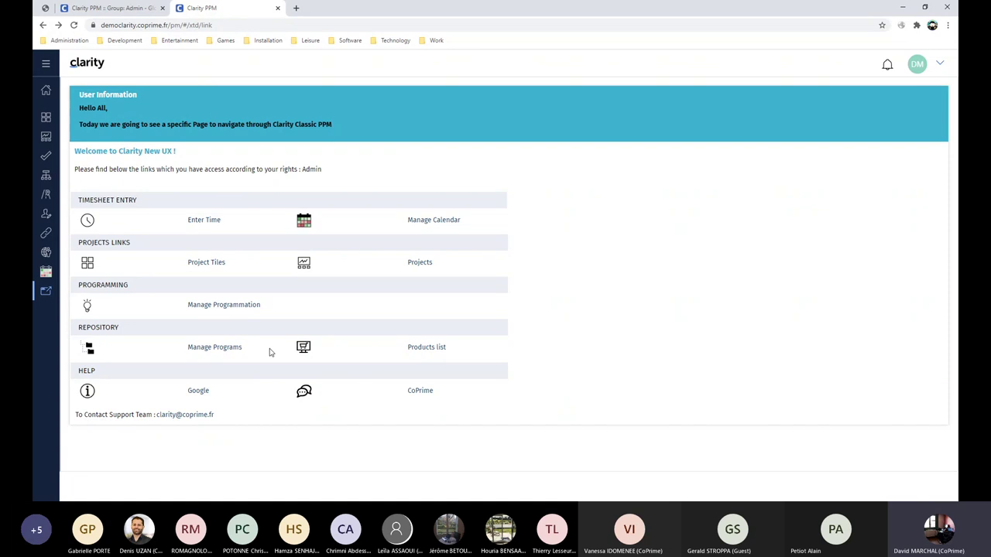
click(250, 306)
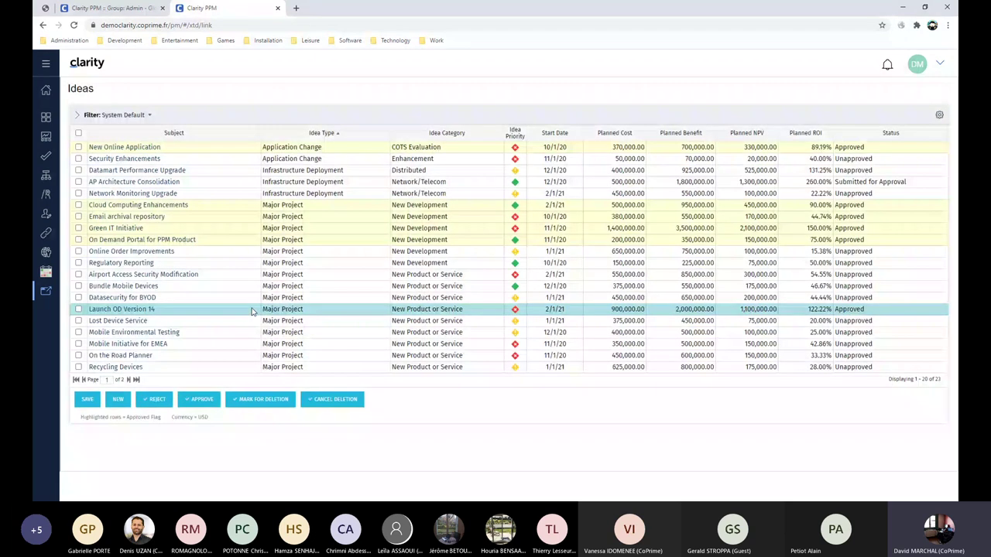
click(44, 292)
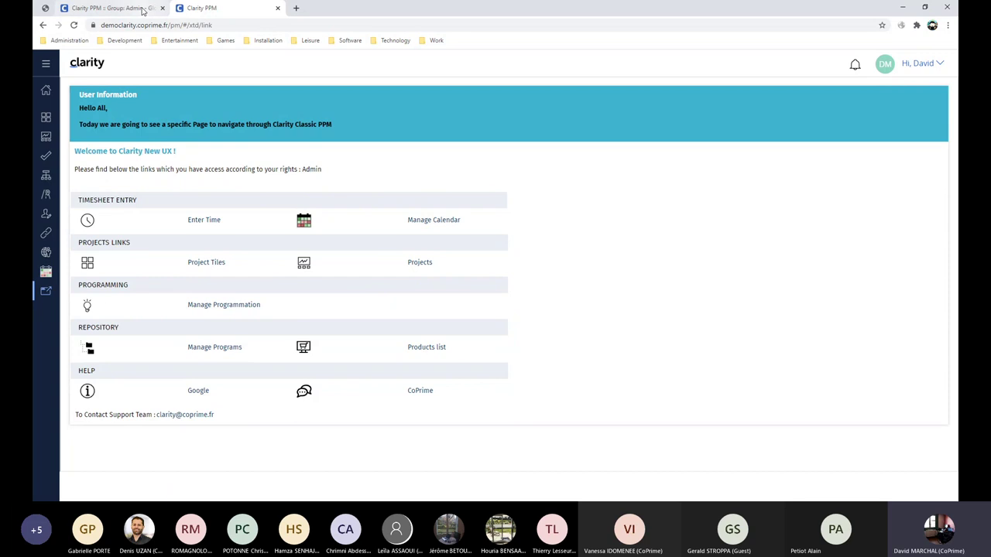
Examine the classic home menu's entries and the modern interface's home page, and return to the custom links page.
click(144, 10)
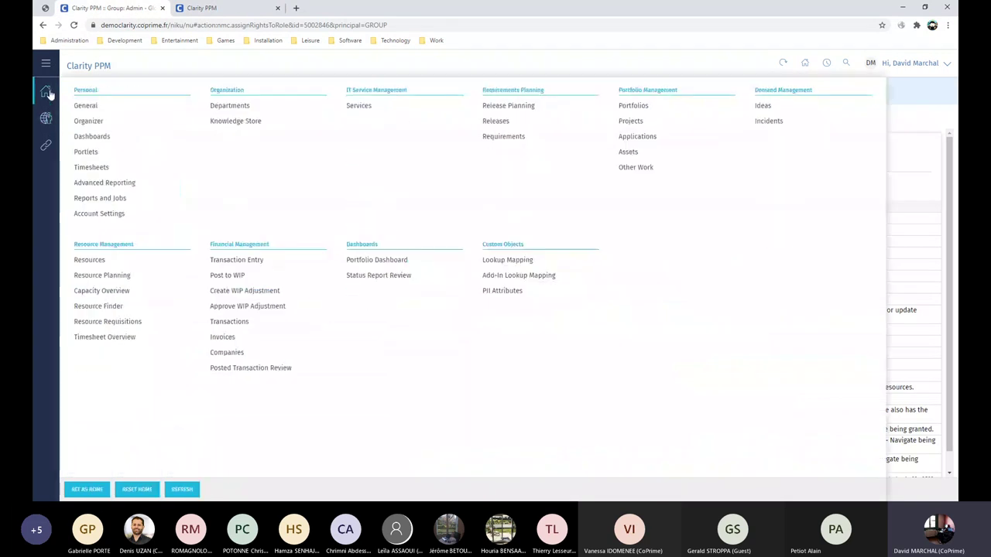
mouse_move(46, 118)
click(224, 8)
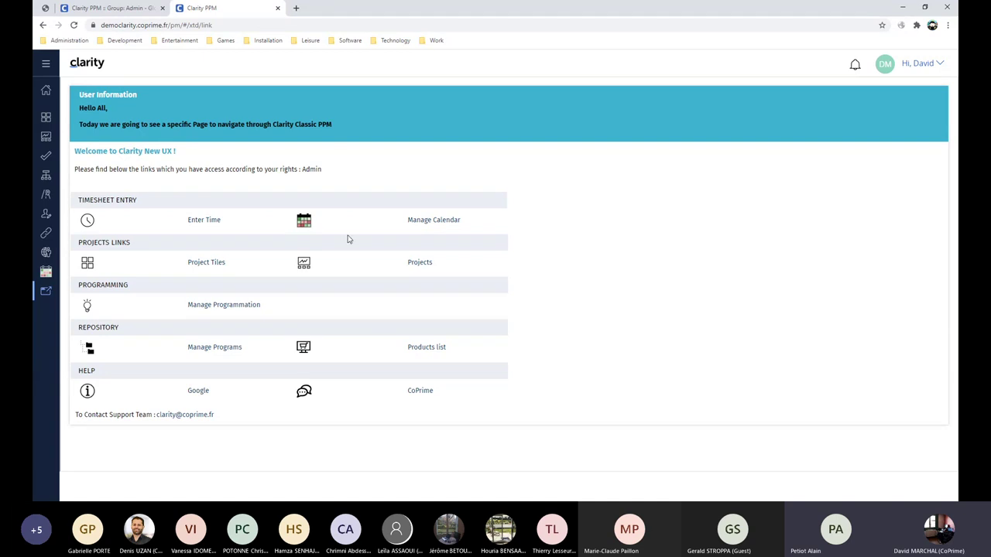
click(47, 94)
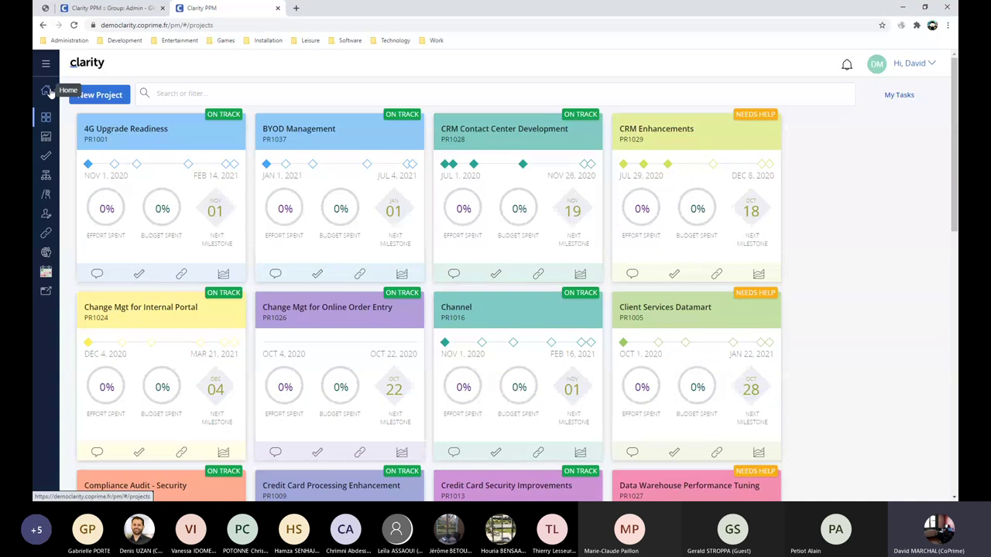
click(47, 291)
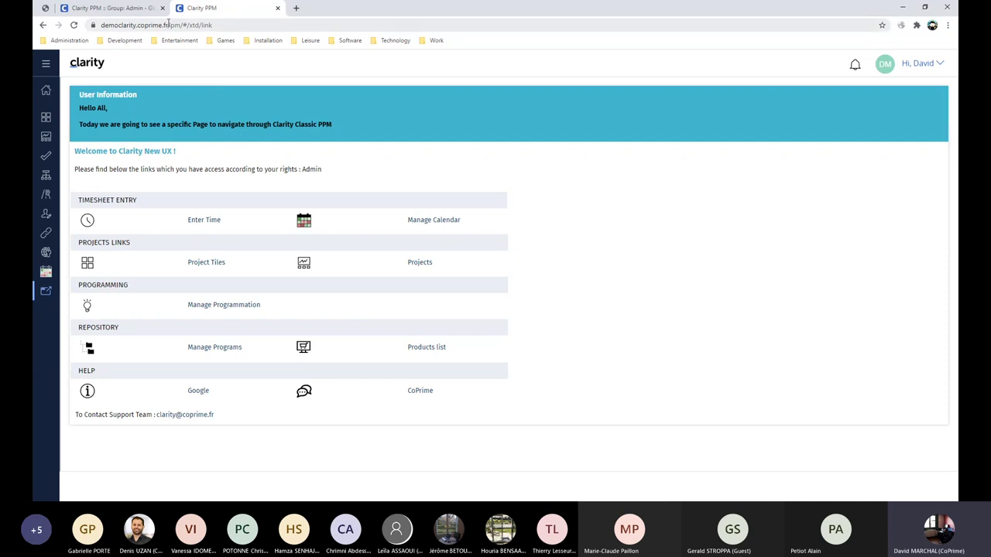
View the General overview page in the classic Clarity browser tab, and switch back to the modern custom links page.
click(143, 10)
click(45, 63)
click(89, 104)
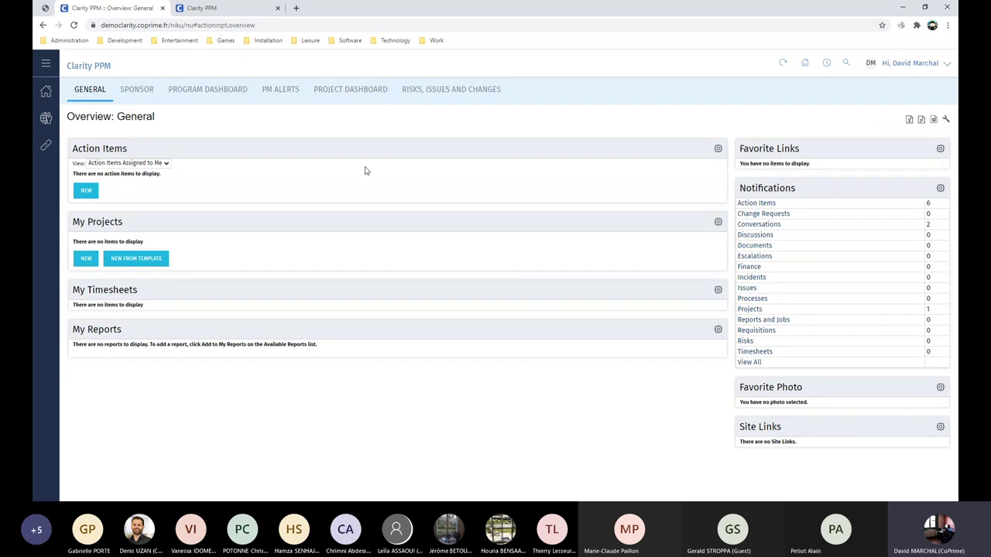
click(233, 10)
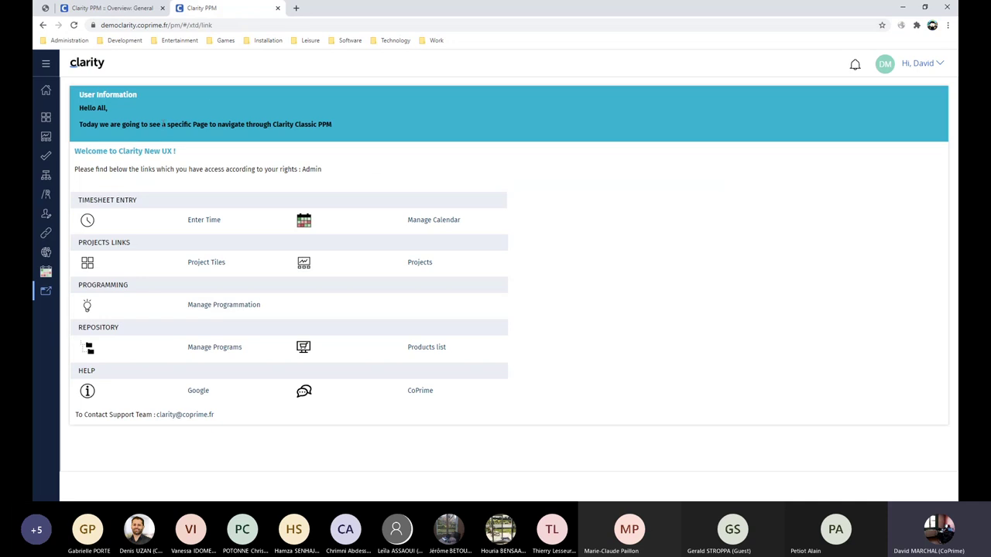
Highlight the User Information banner on the custom links page, view the project tiles and return to the banner's message.
drag(333, 124, 76, 93)
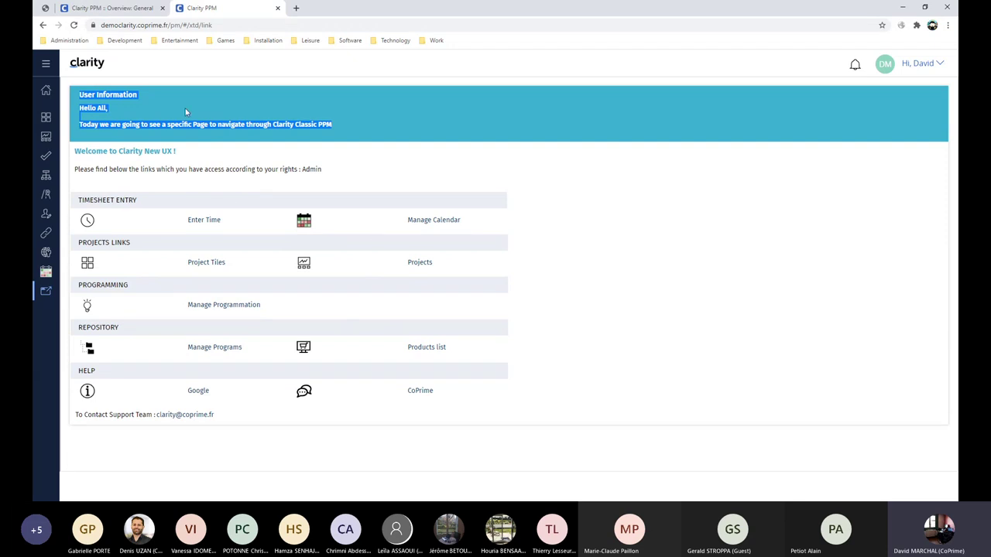
click(43, 120)
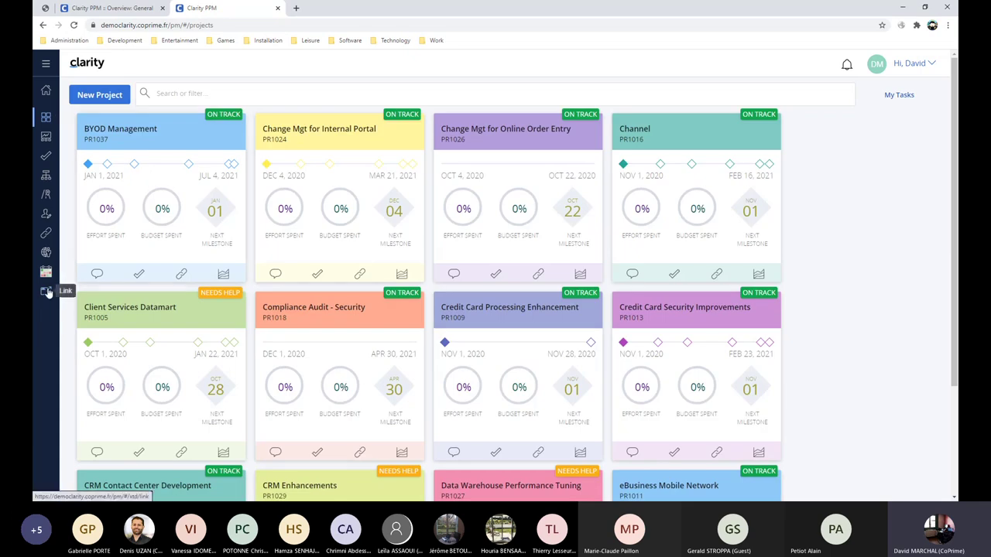
click(47, 292)
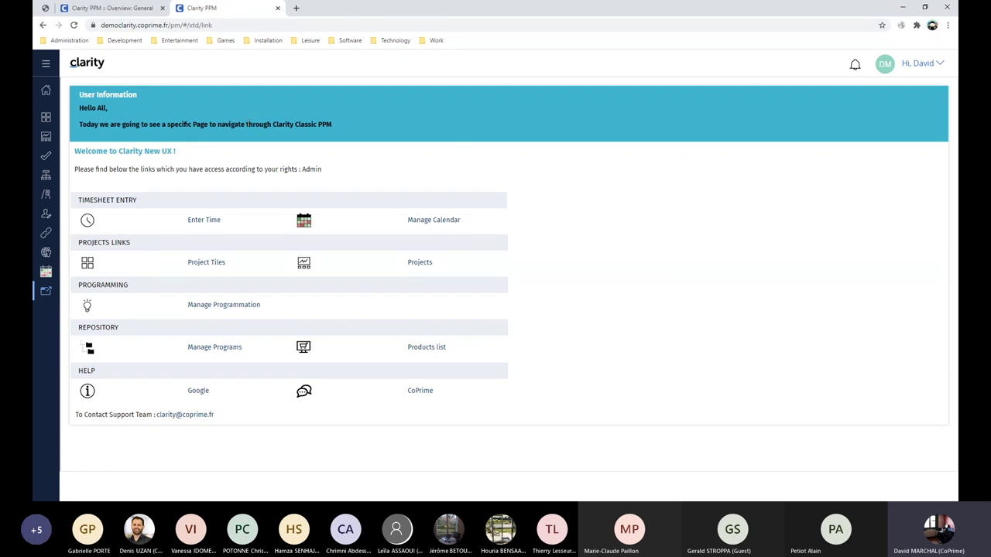
triple_click(275, 140)
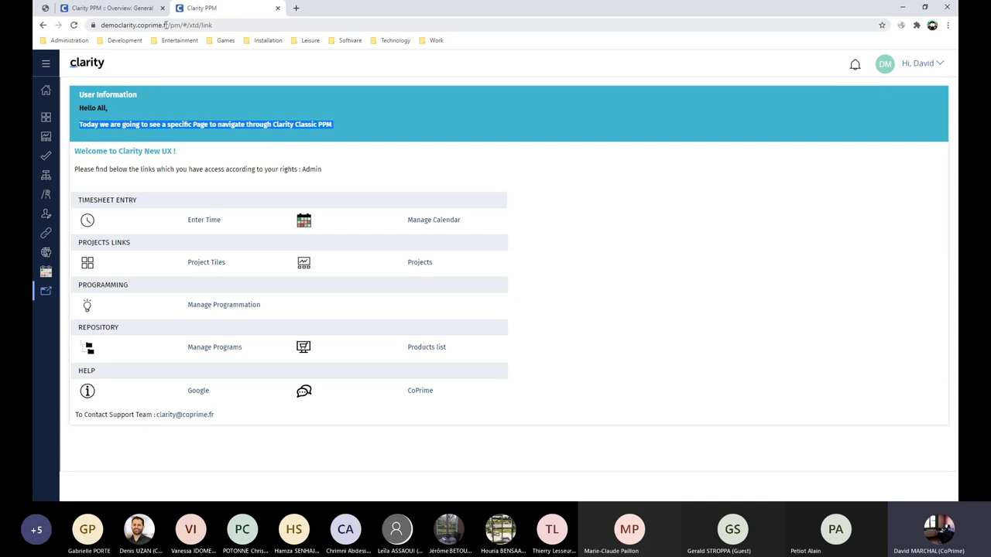
Switch to the classic Clarity browser tab and examine the Notifications portlet on the General overview.
click(132, 10)
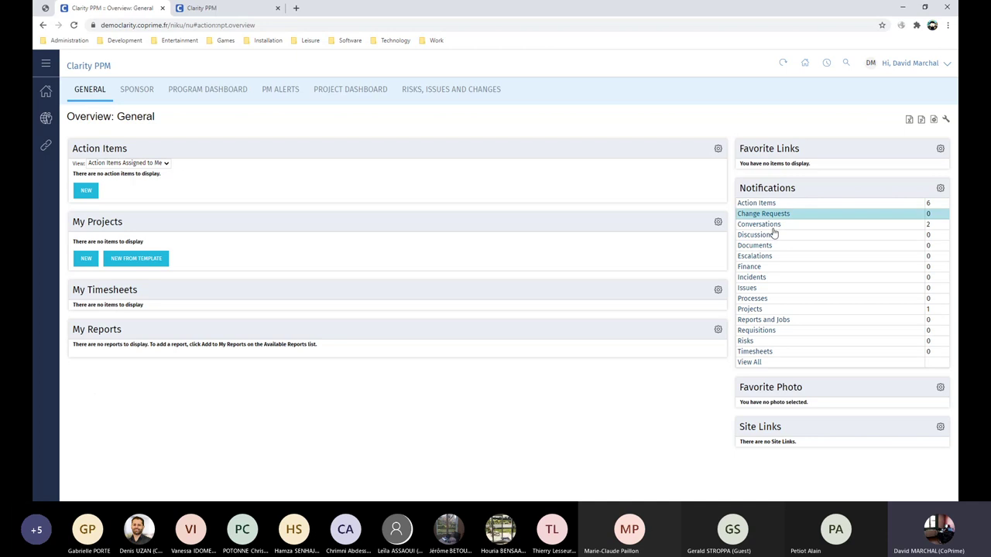
drag(793, 204, 858, 364)
click(857, 358)
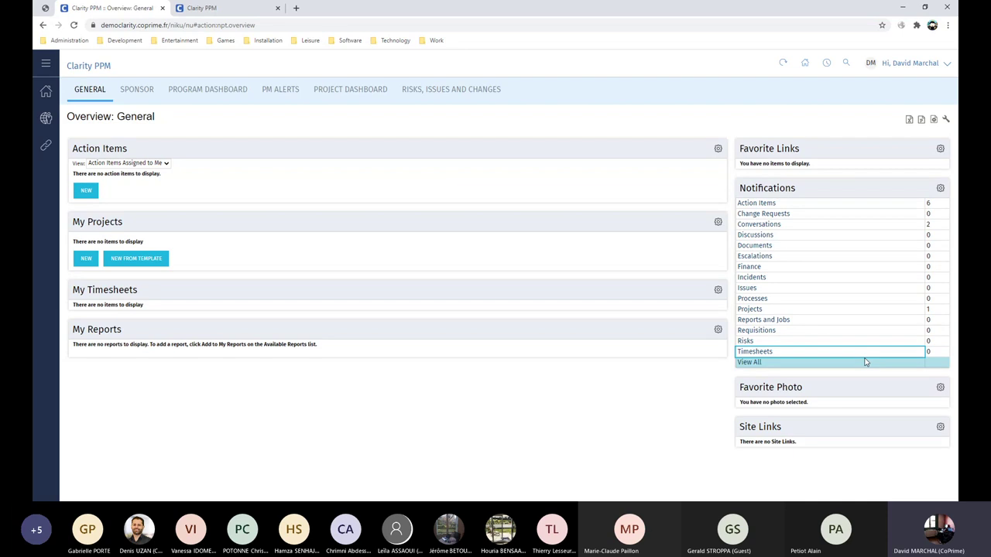
View the Organizer's notifications list in classic Clarity.
click(46, 92)
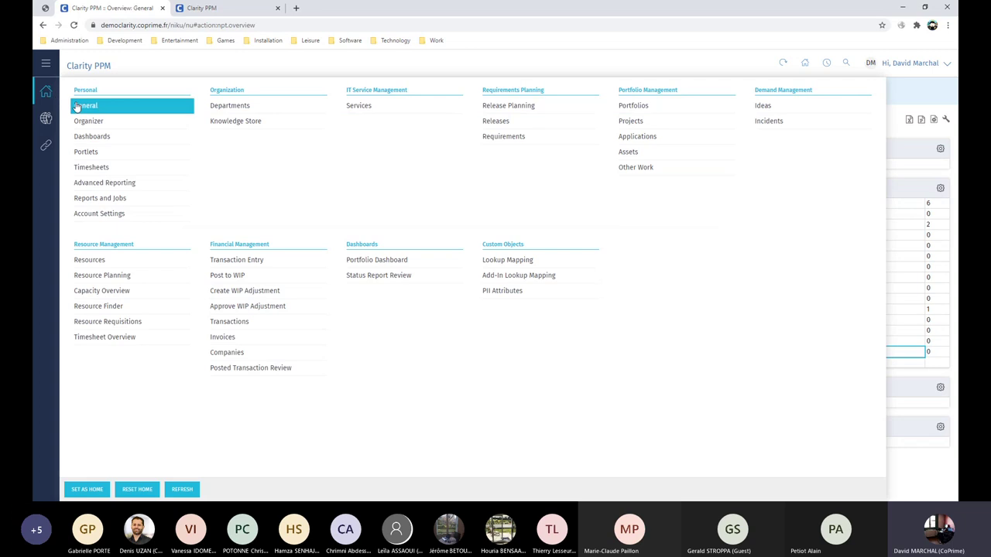
click(87, 124)
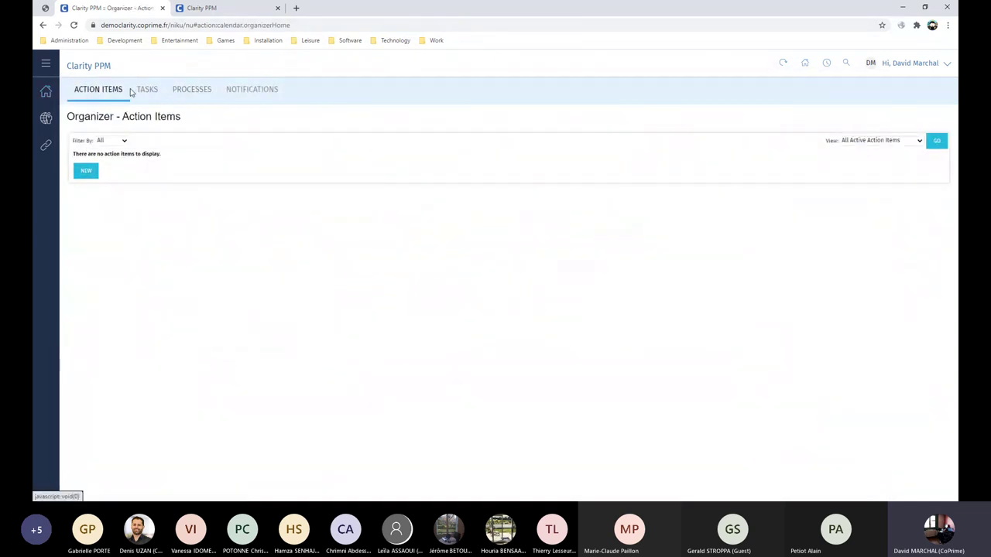
click(259, 91)
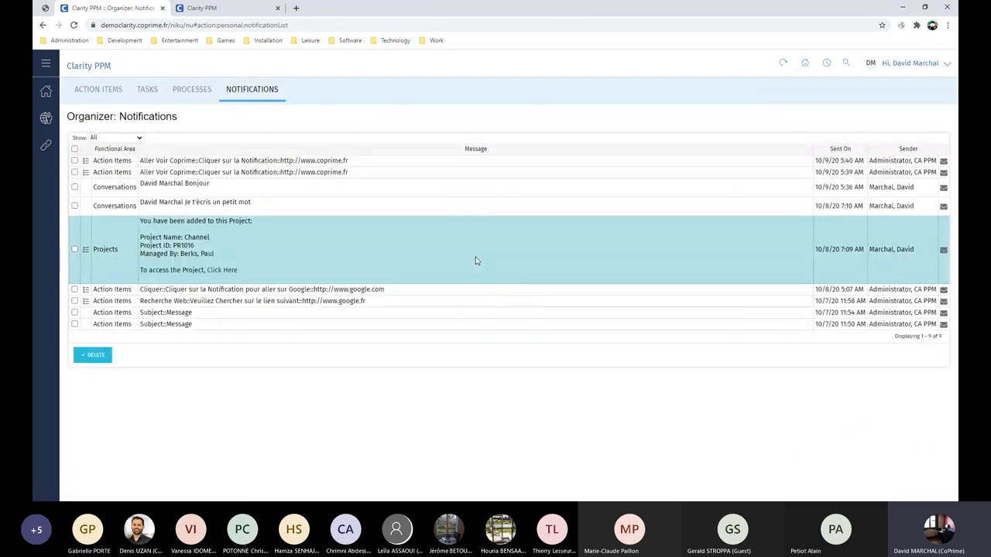
mouse_move(58, 91)
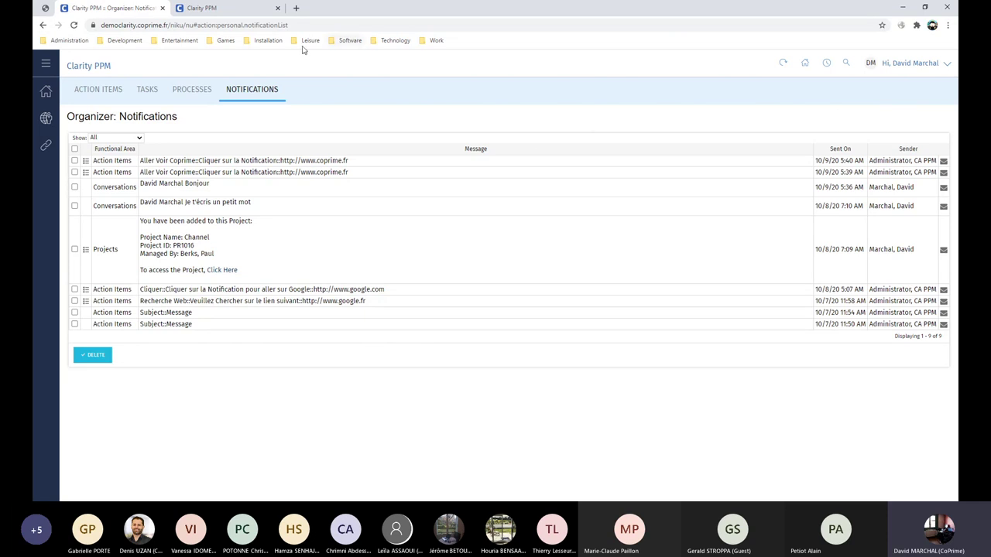
Return to the modern interface, filter the project tiles by "channel" and open the Channel project.
click(225, 8)
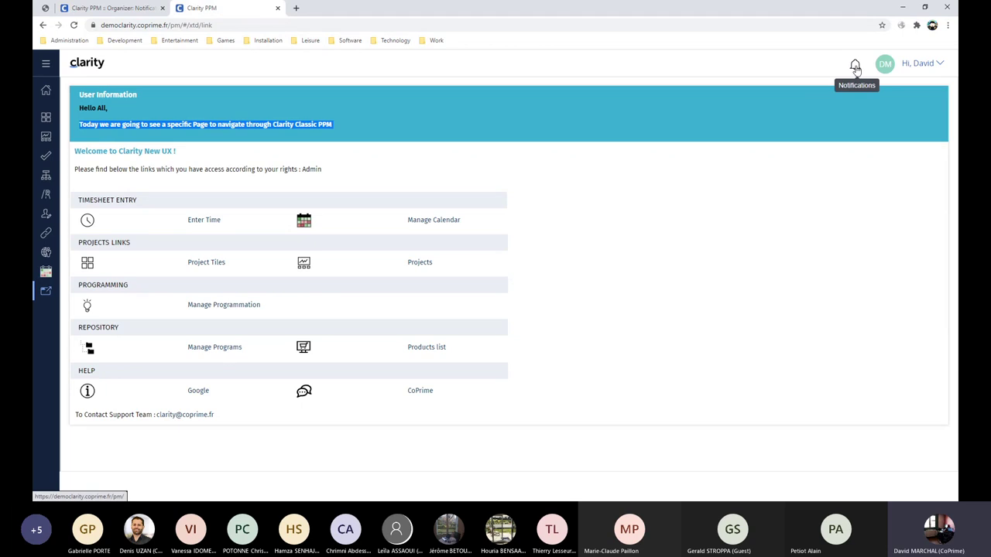
click(48, 121)
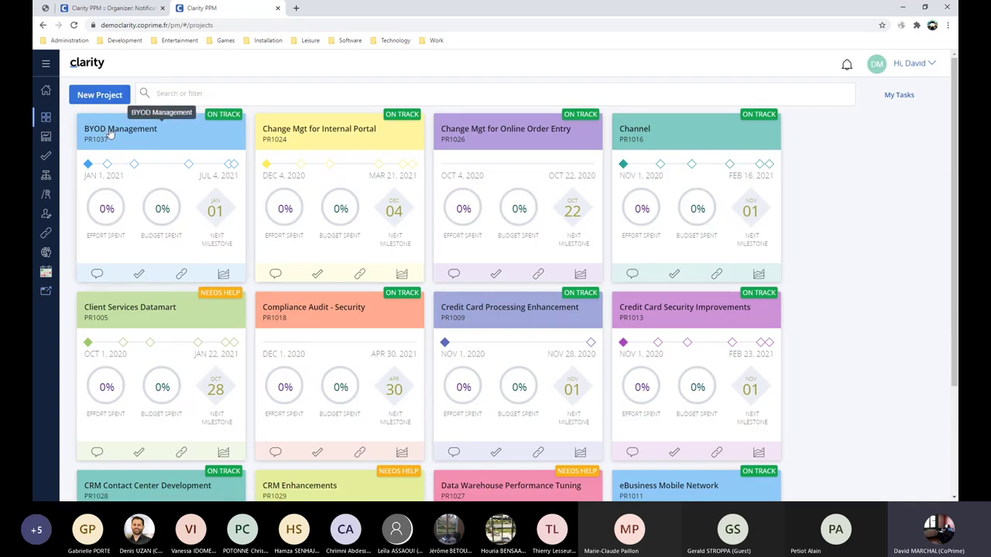
click(171, 94)
text(c)
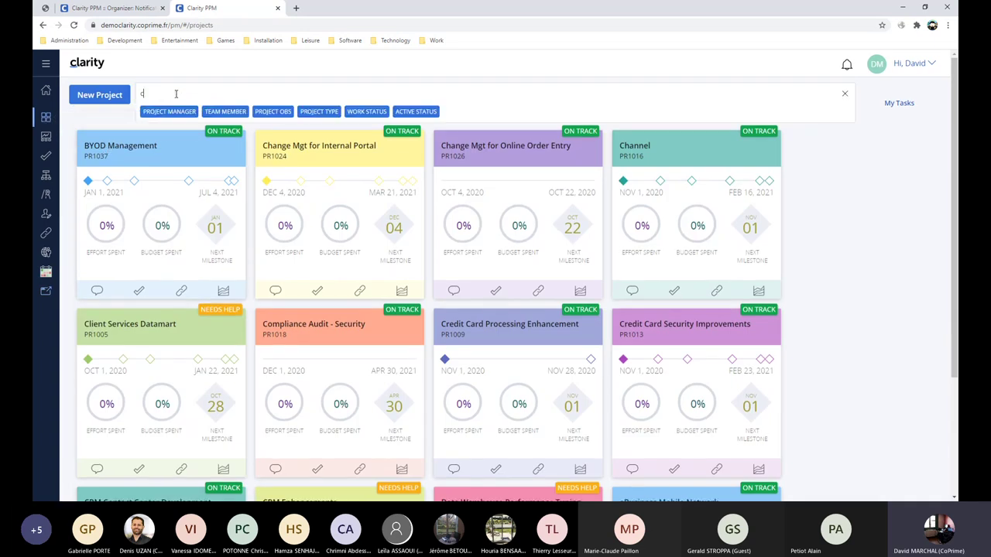
text(hannel)
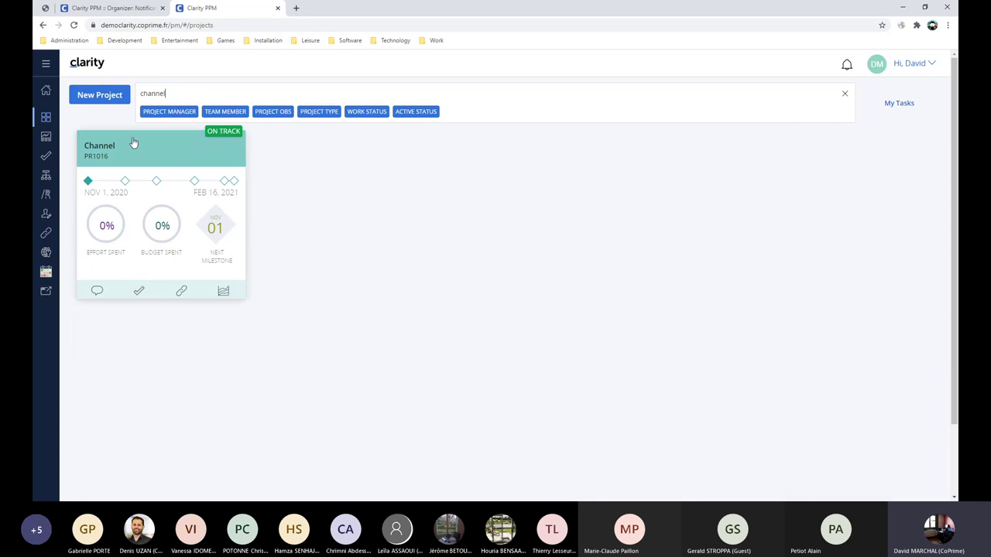
click(133, 155)
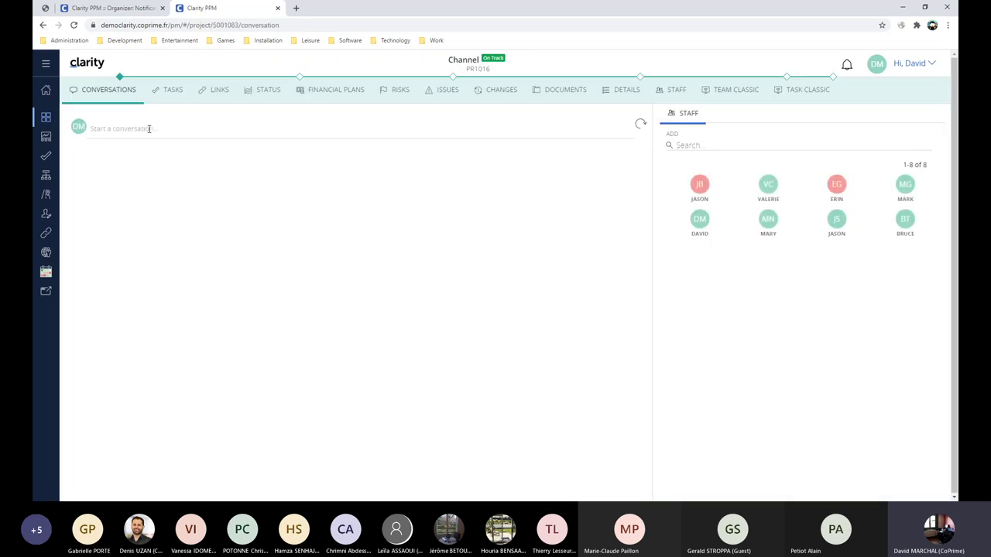
Post a project conversation that mentions the signed-in user and reads "Bonjour un petit café ?".
click(159, 129)
text(@david)
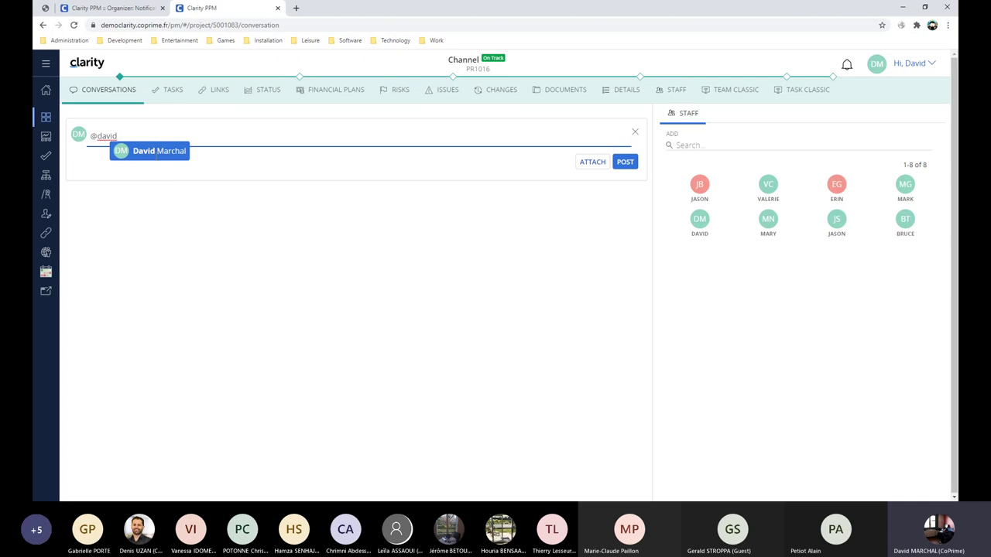
click(163, 153)
text(Bon)
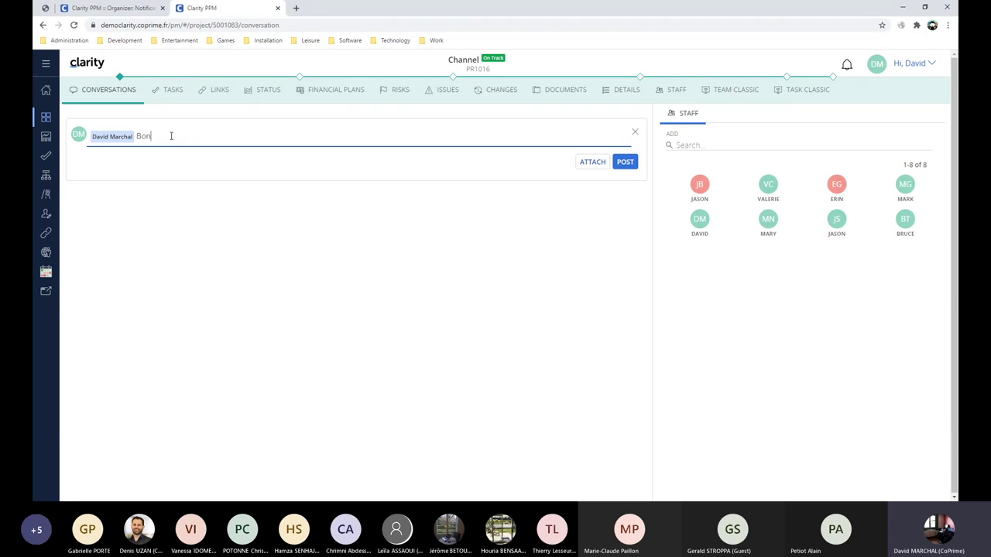
text(jour un petit café ?)
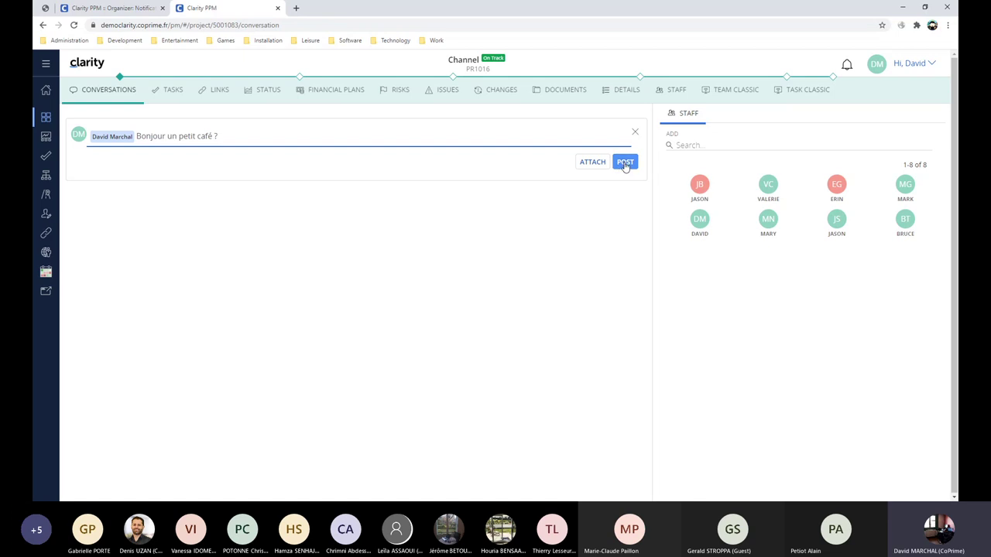
click(624, 163)
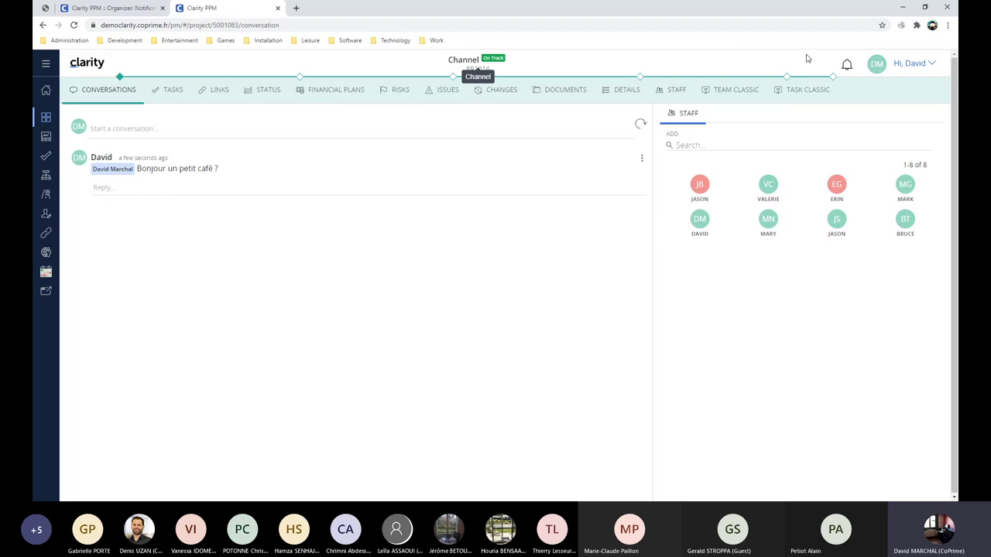
Refresh the project page, view the new mention in the notifications and clear all the notifications.
key(F5)
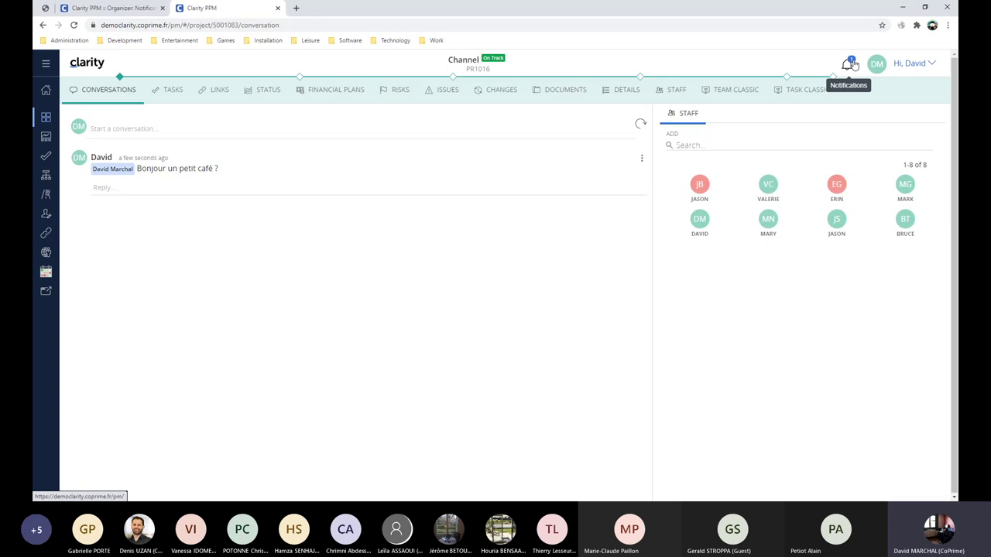
click(854, 65)
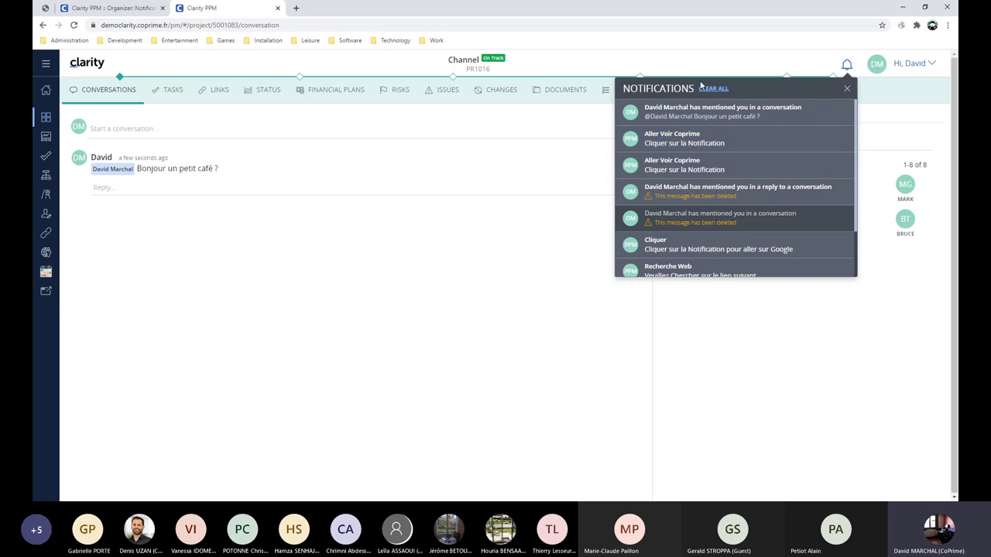
click(353, 313)
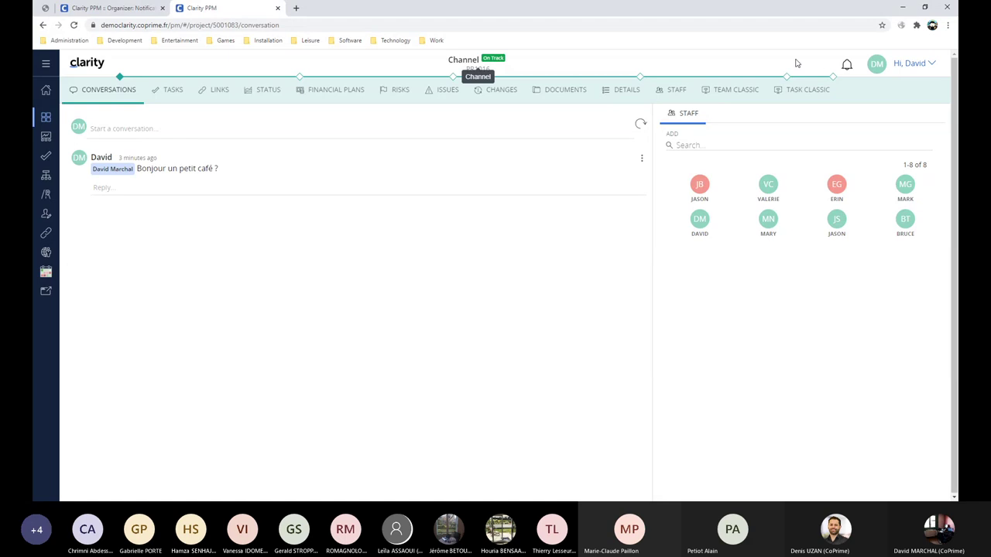
Check the notifications, follow the Aller Voir Coprime notification to the CoPrime website and return to the Channel project.
click(845, 65)
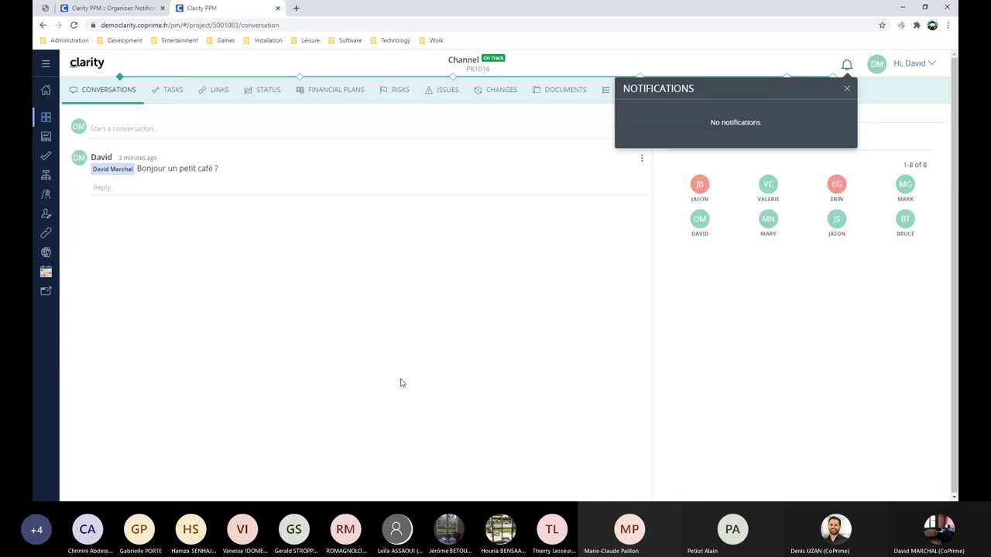
click(640, 60)
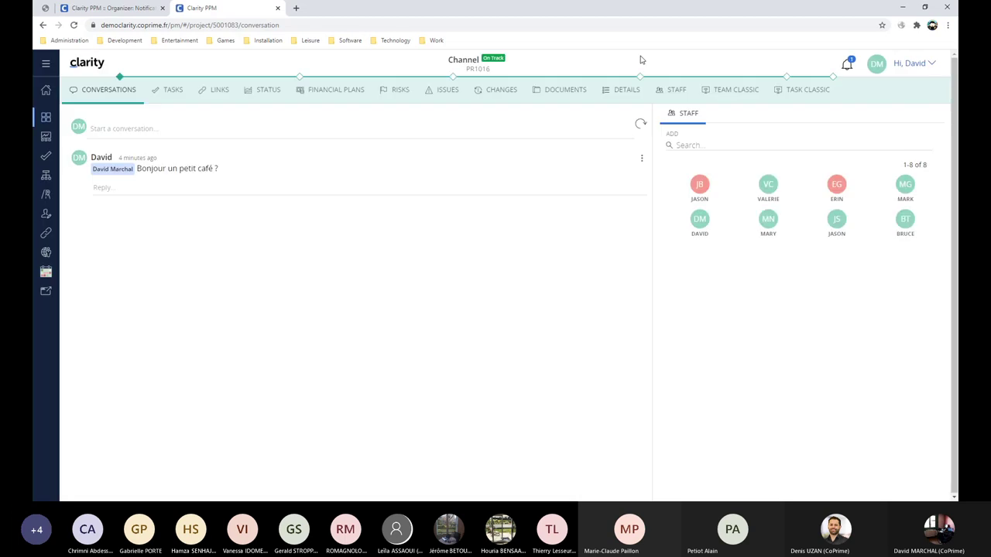
click(849, 65)
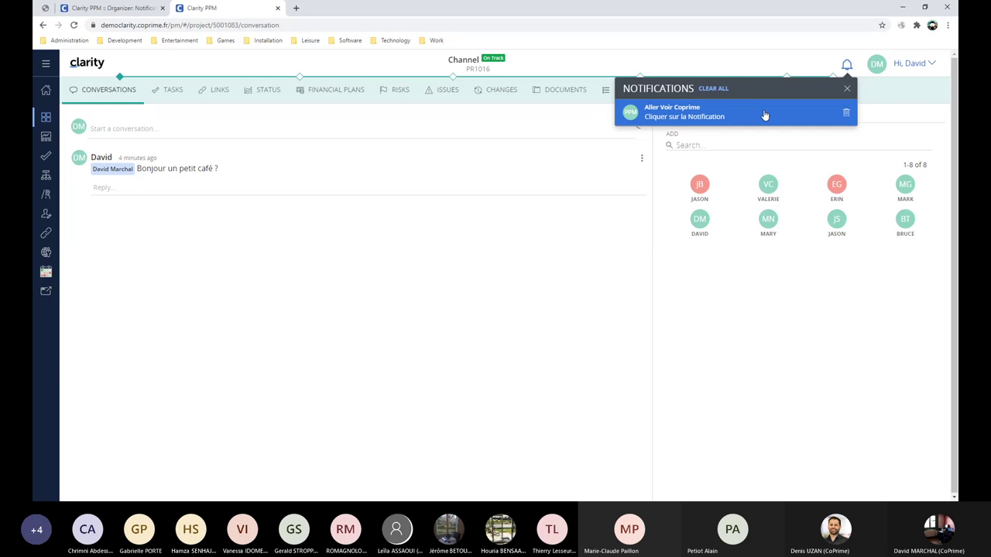
click(701, 118)
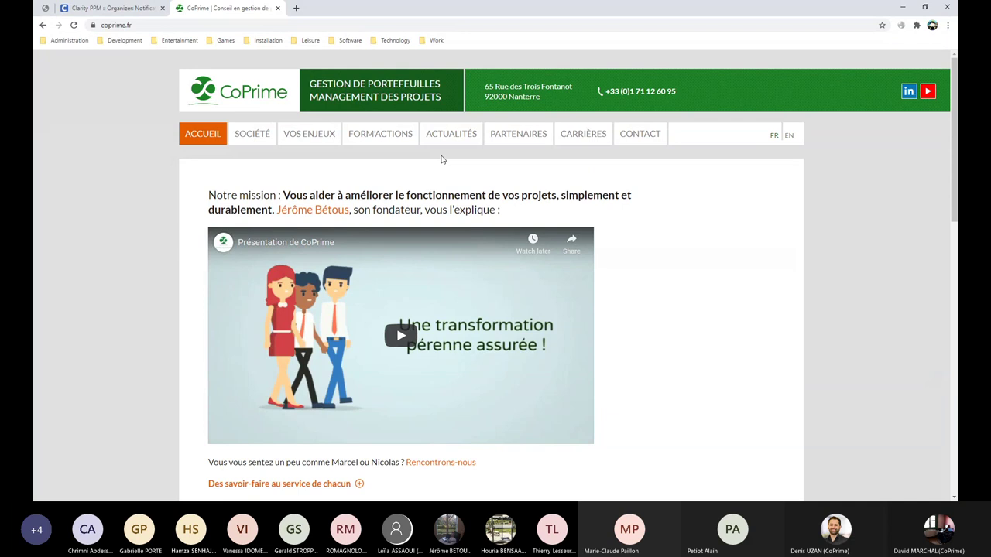
click(43, 25)
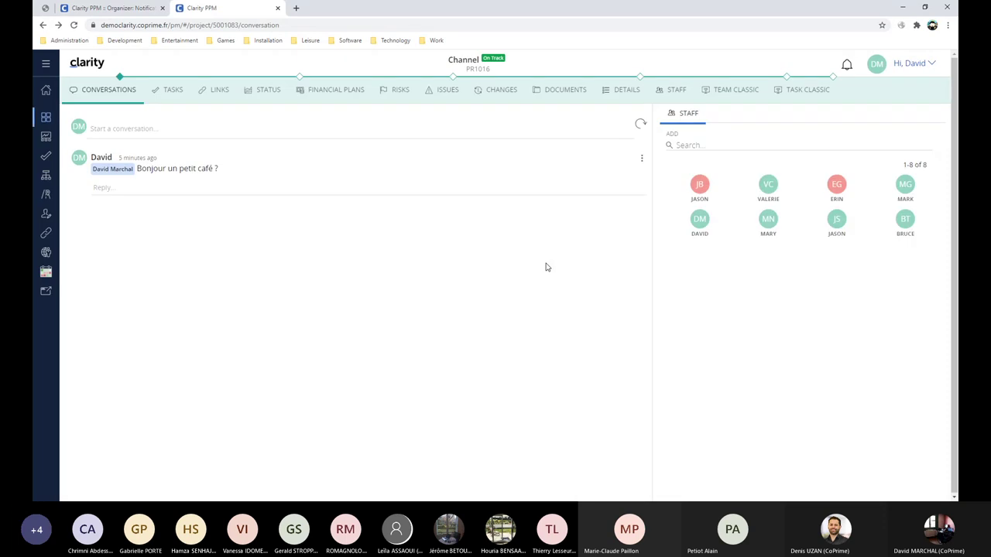
Clear the Aller Voir Coprime notification with Clear All and close the notifications list.
click(847, 65)
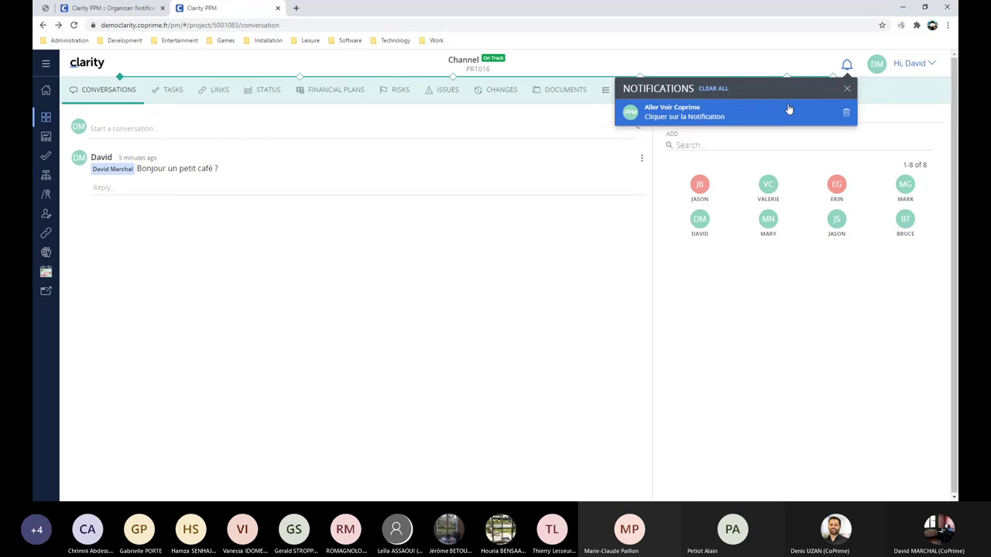
click(706, 89)
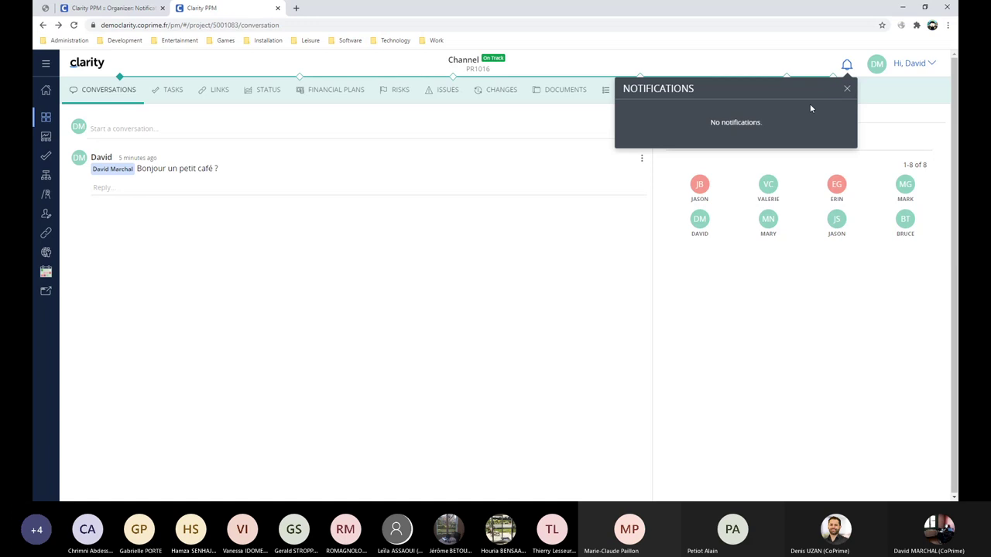
click(681, 57)
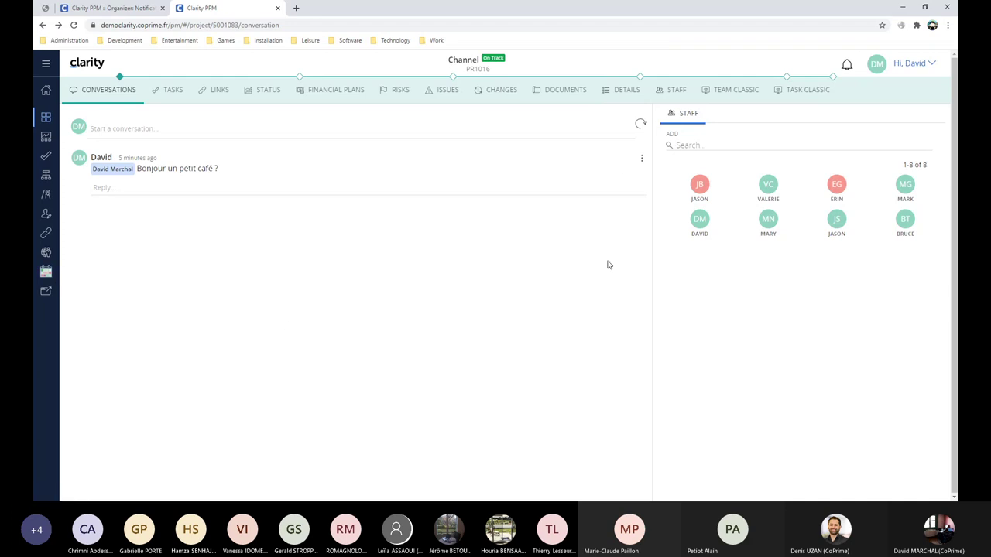
Go back to the project tiles and remove the "channel" search filter.
click(45, 116)
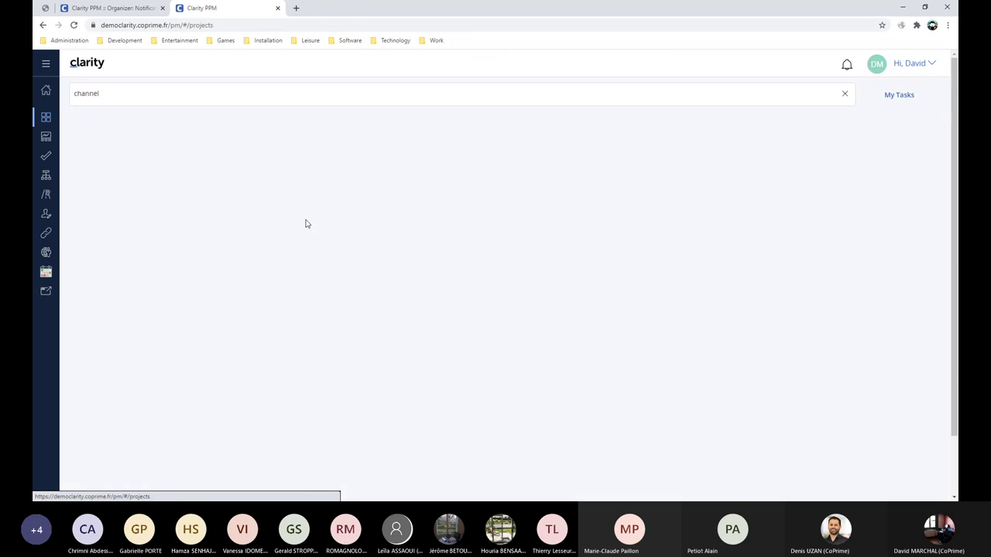
double_click(147, 93)
key(BackSpace)
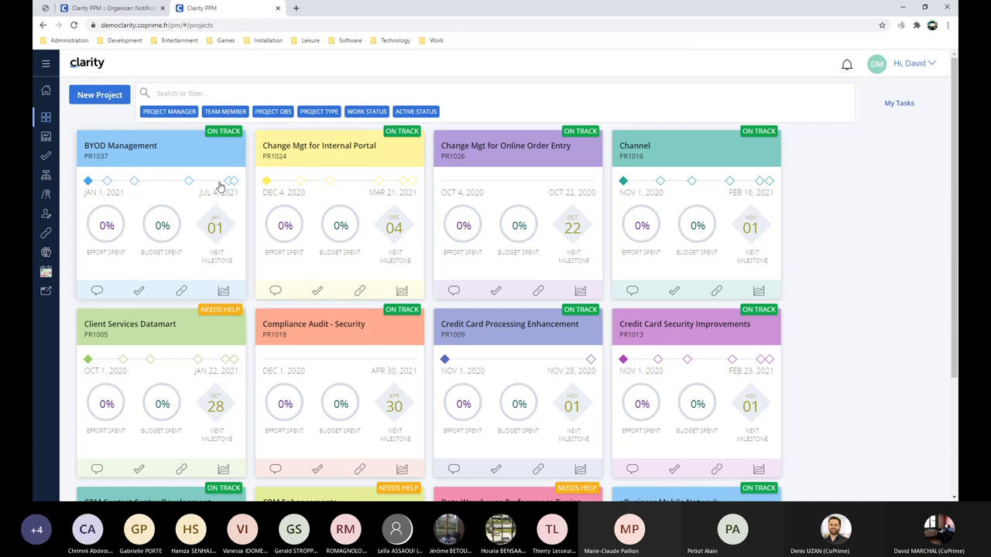
Open the details of the BYOD Management project and set its banner color to pink.
click(158, 146)
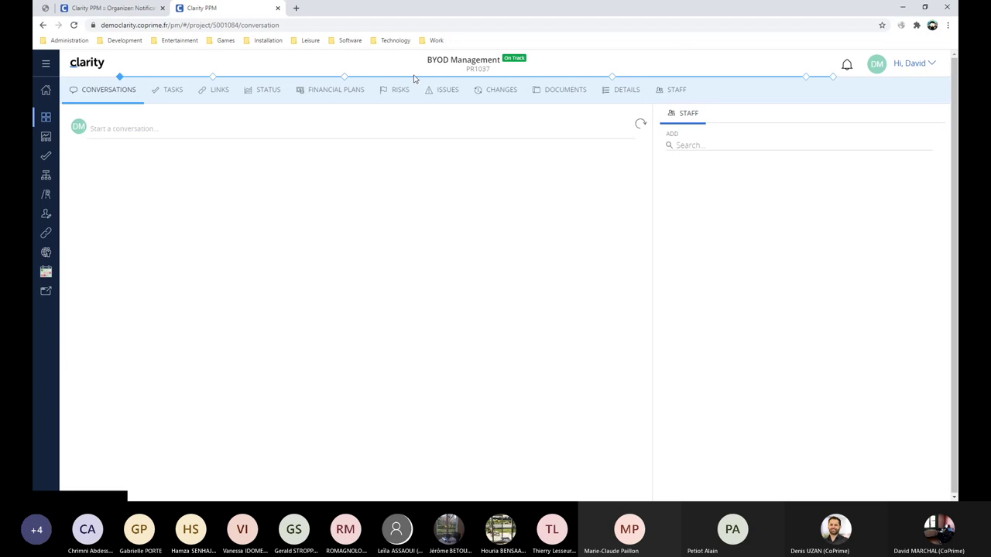
click(610, 93)
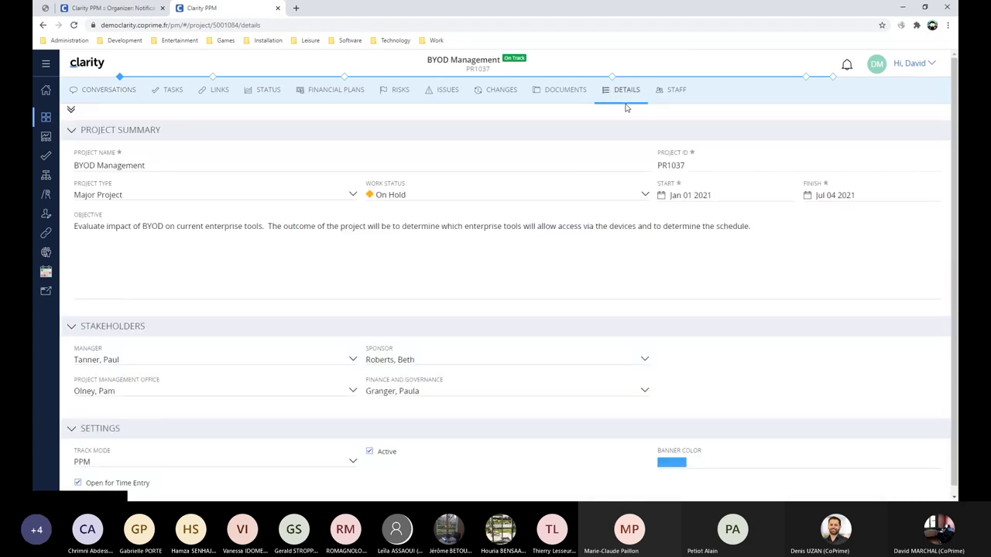
click(674, 463)
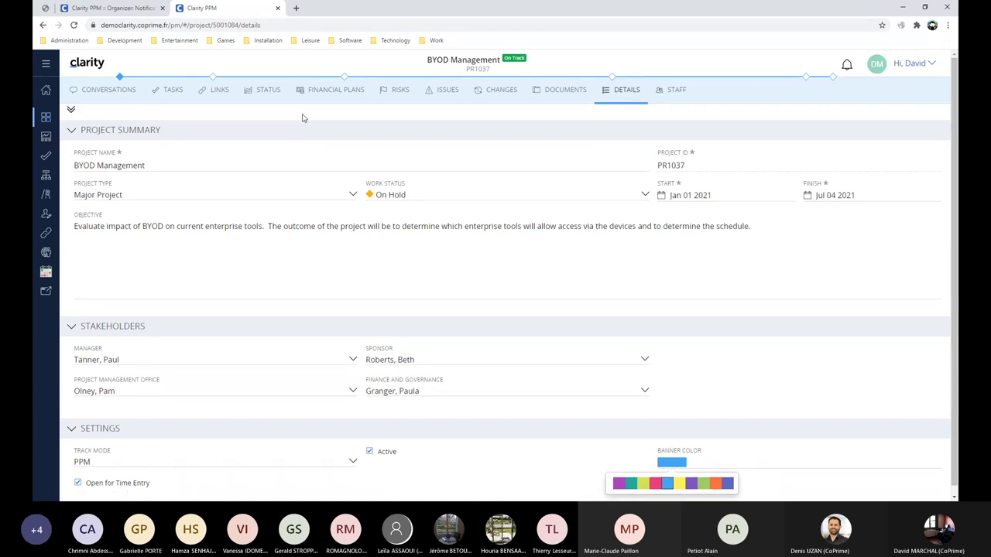
click(655, 485)
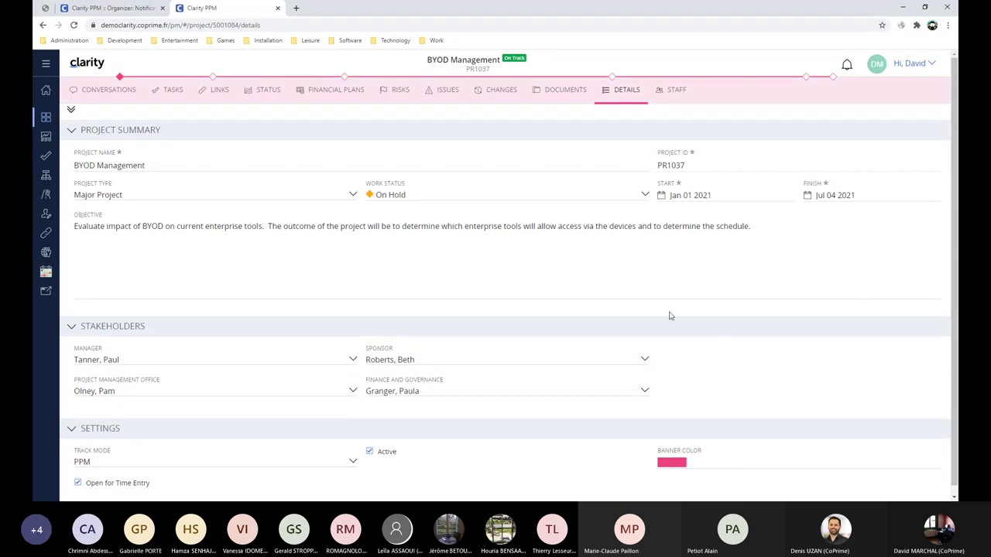
Change the BYOD Management banner color to lime green and return to the project tiles.
click(674, 465)
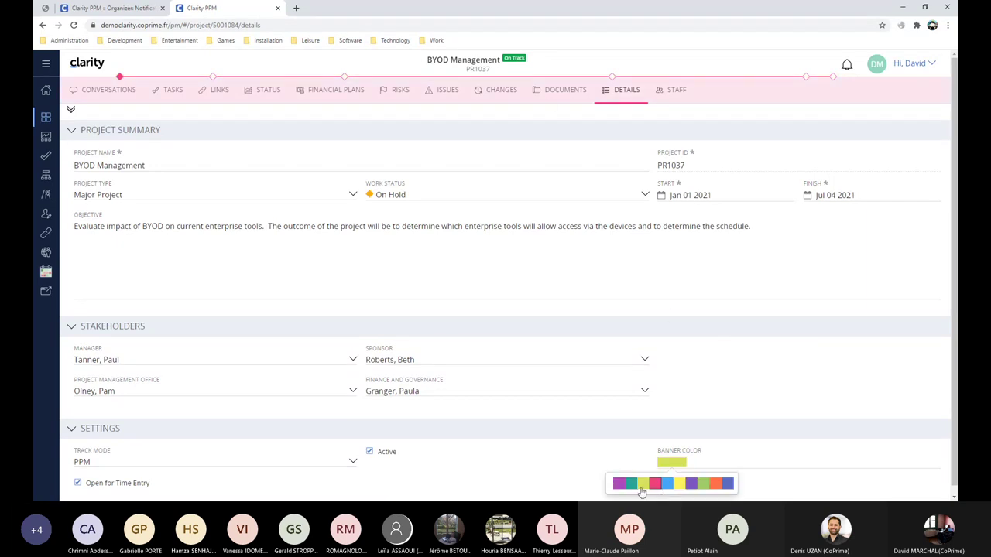
click(641, 486)
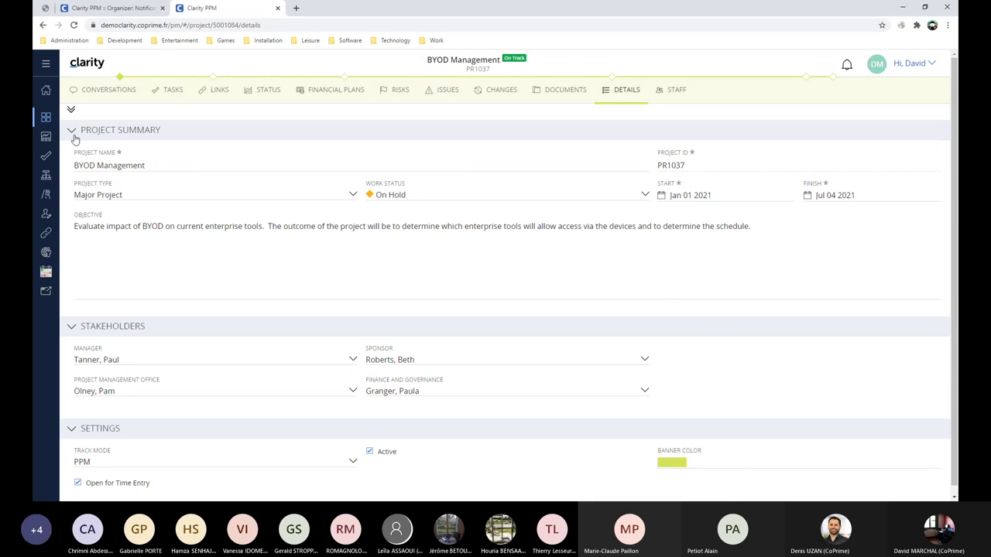
click(45, 117)
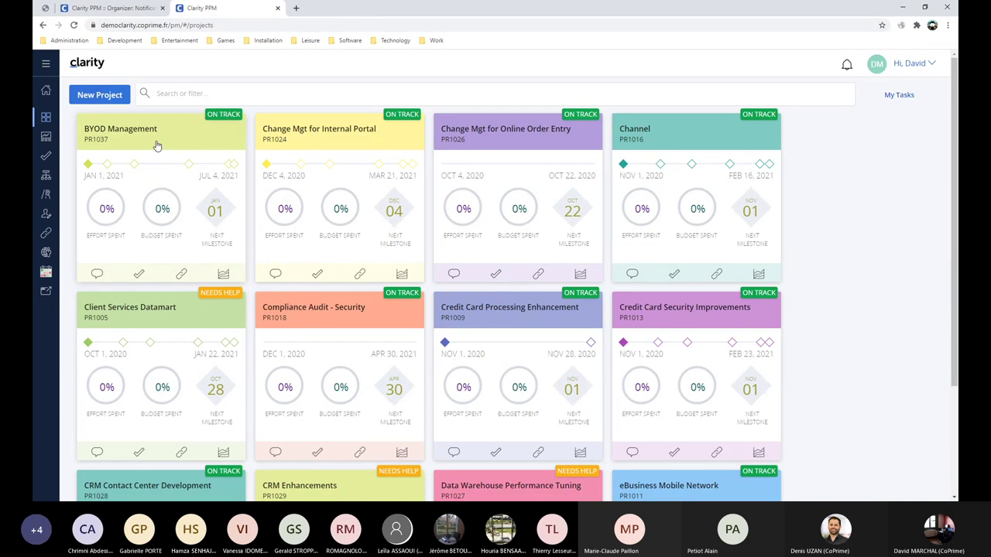
Find the Channel project by searching for "channel" and set the Status in its details to Rejected.
click(172, 96)
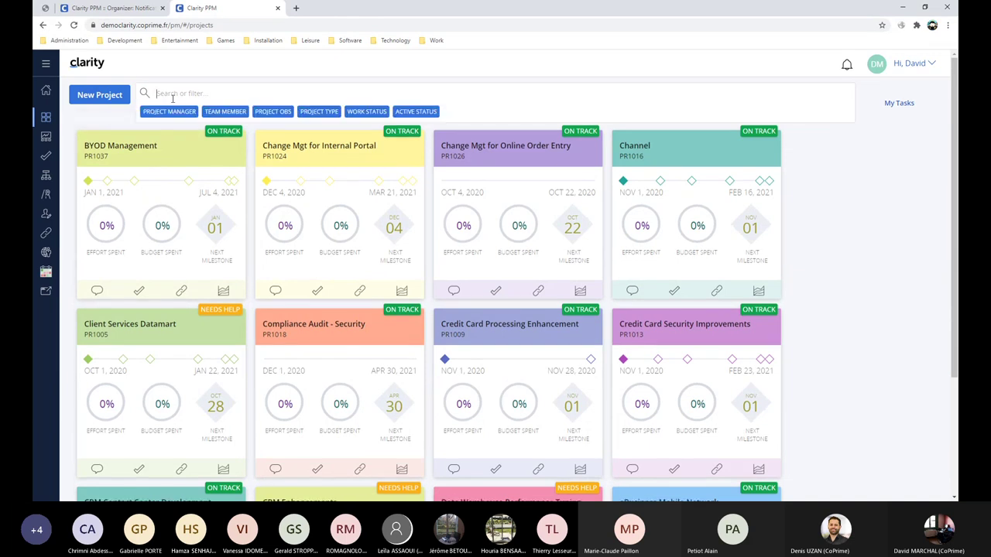
text(channel)
click(139, 153)
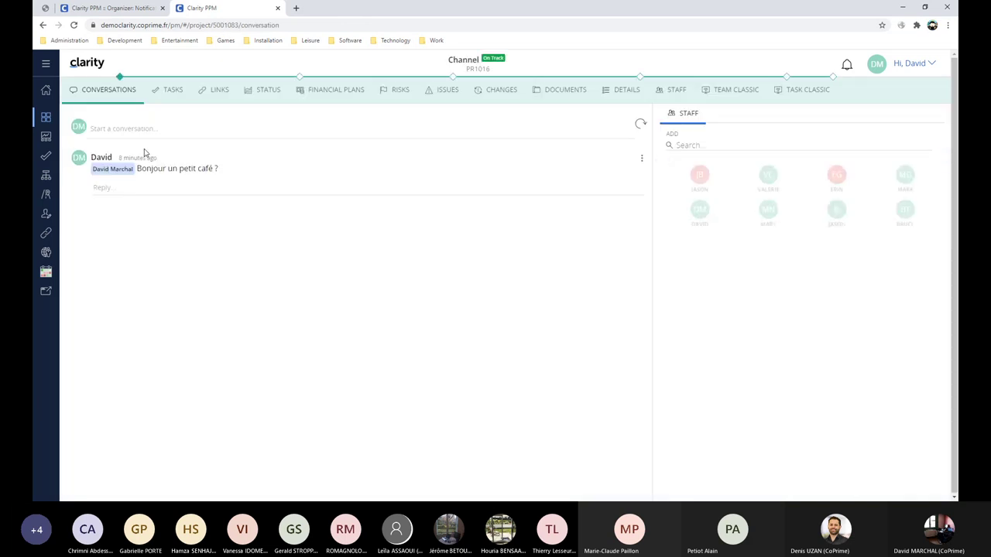
click(614, 91)
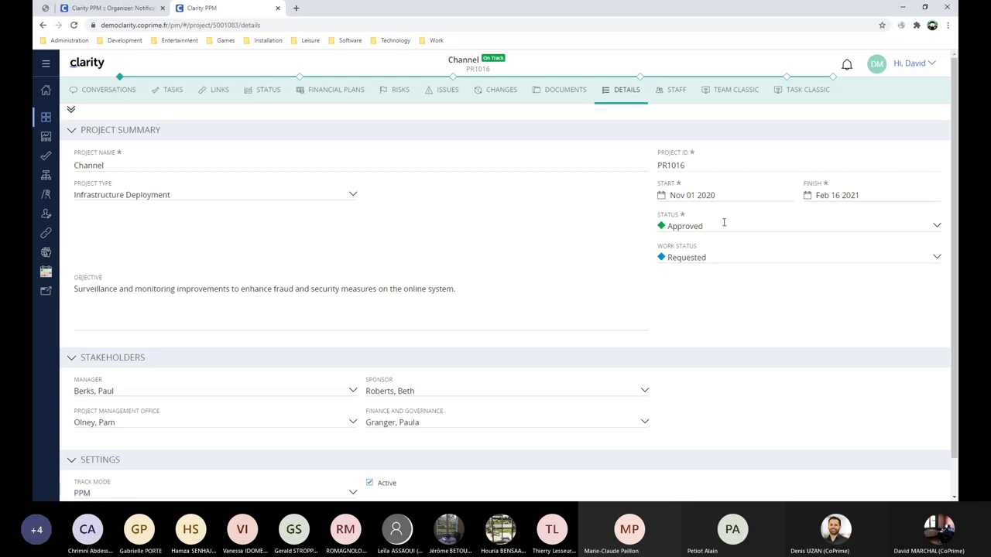
click(932, 224)
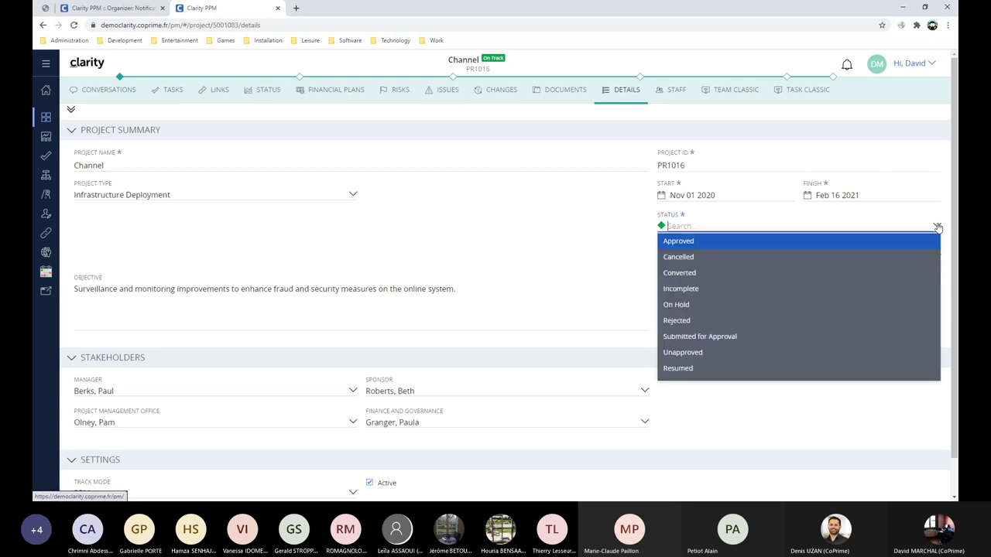
click(720, 322)
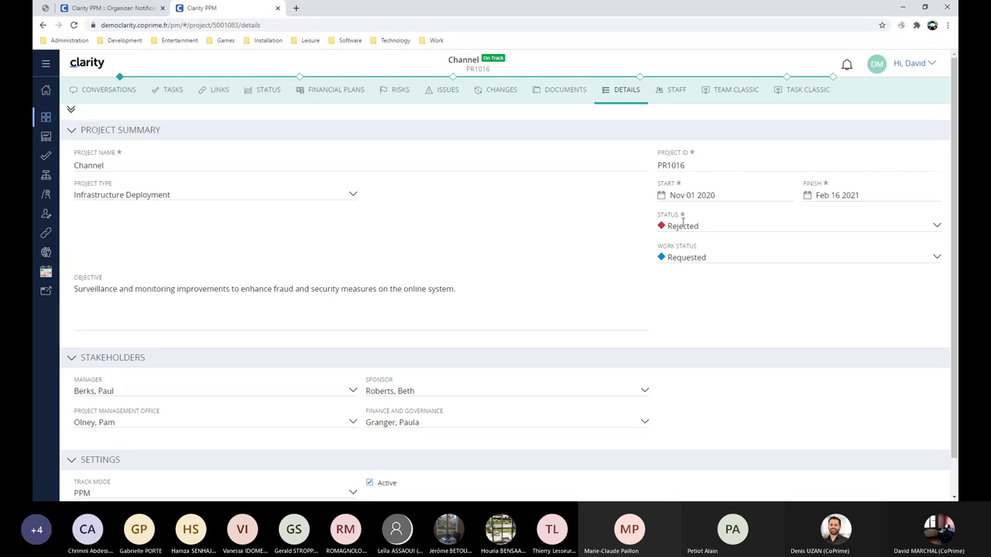
Check the Channel tile's color among the project tiles and reopen the project's details.
click(45, 117)
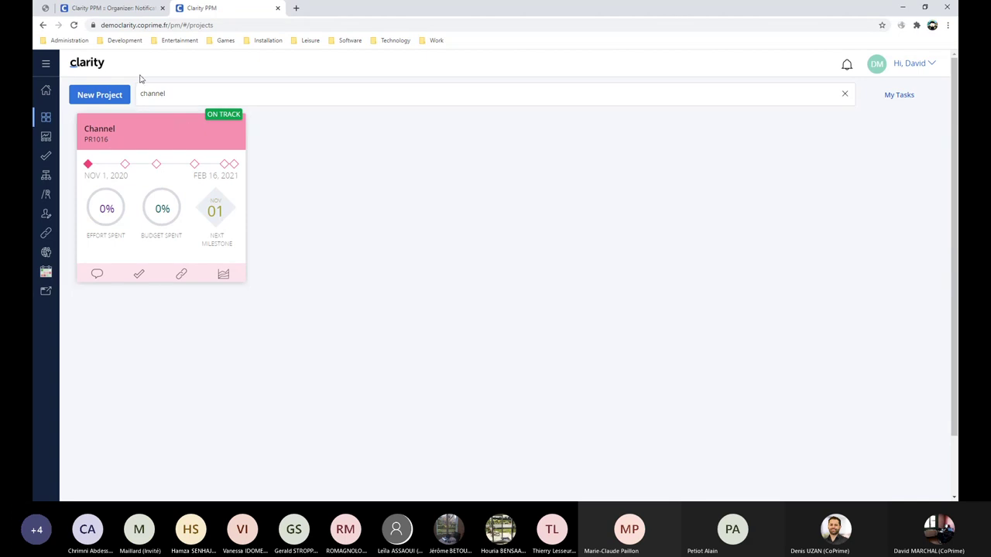
click(113, 133)
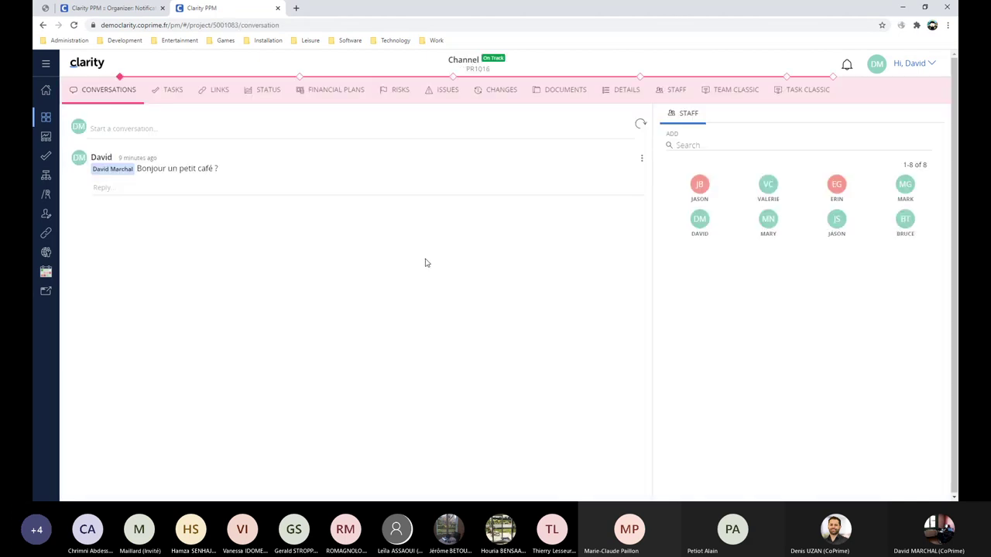
click(627, 94)
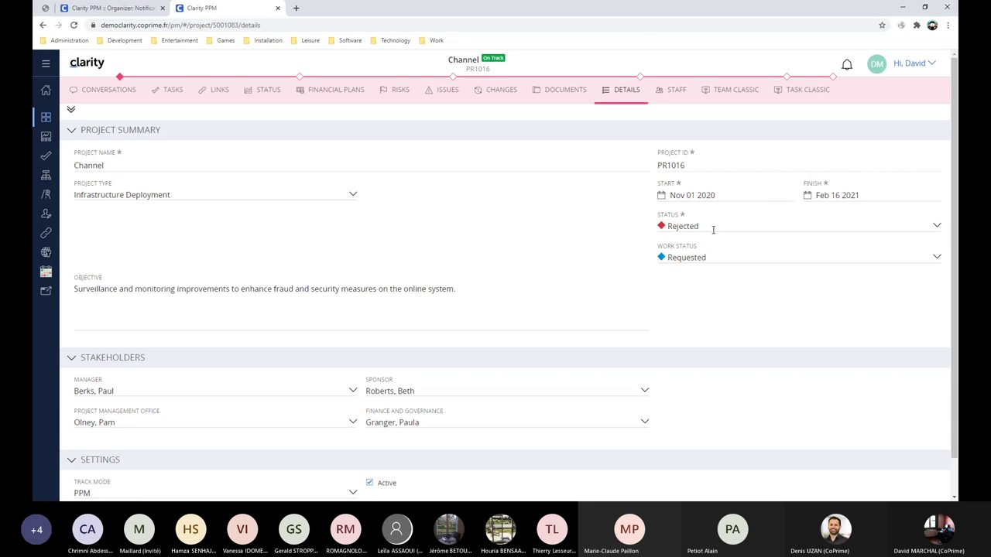
Review the available Work Status and Project Type options of the Channel project without changing either value.
click(709, 255)
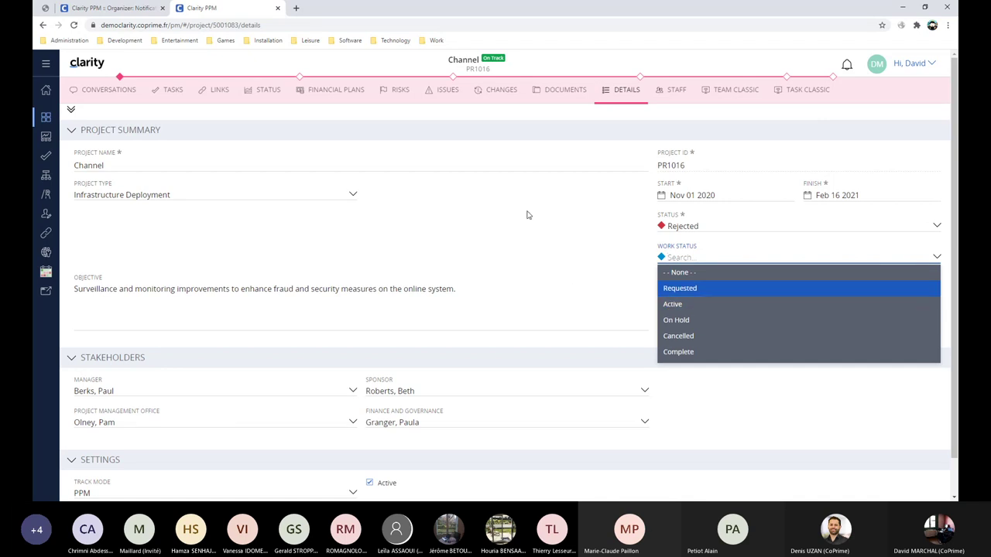
click(355, 195)
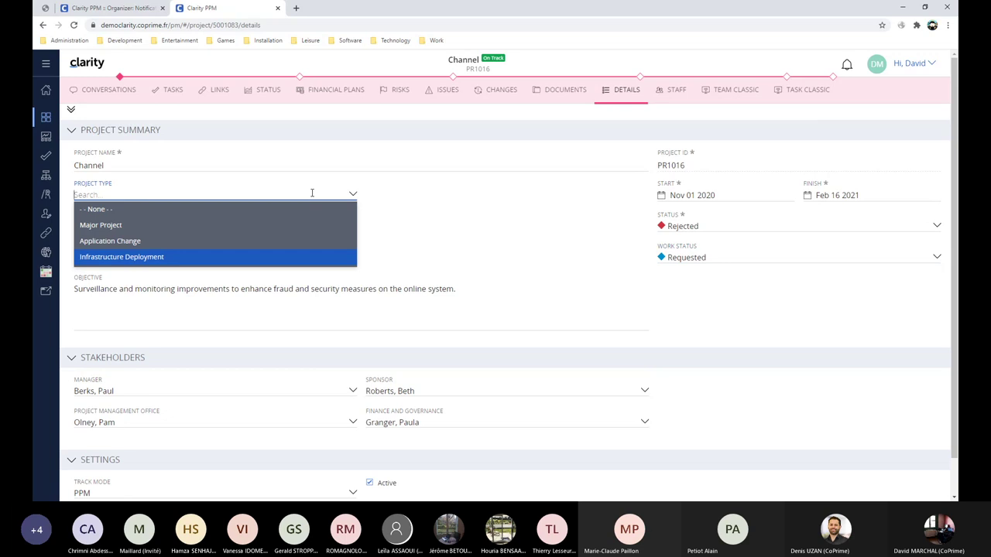
click(649, 342)
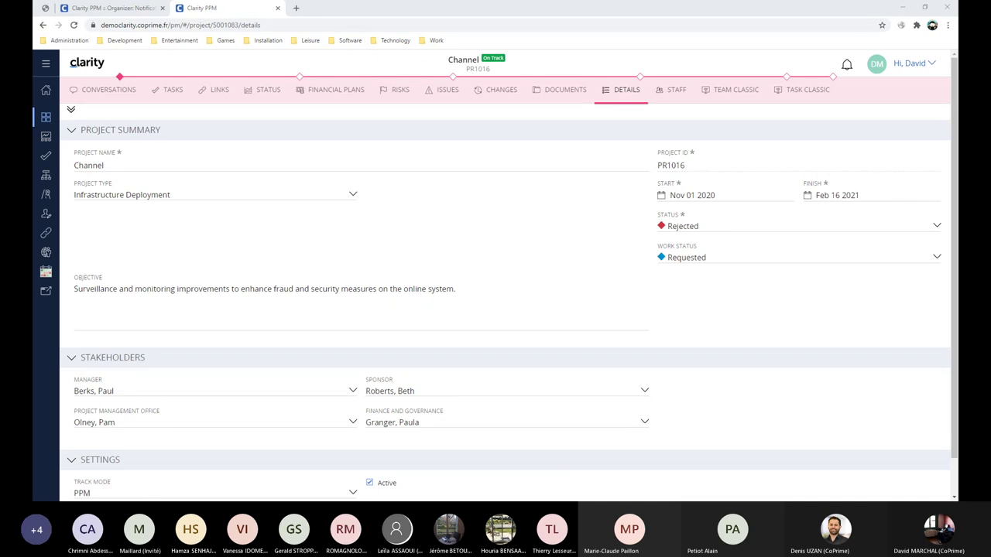
click(325, 195)
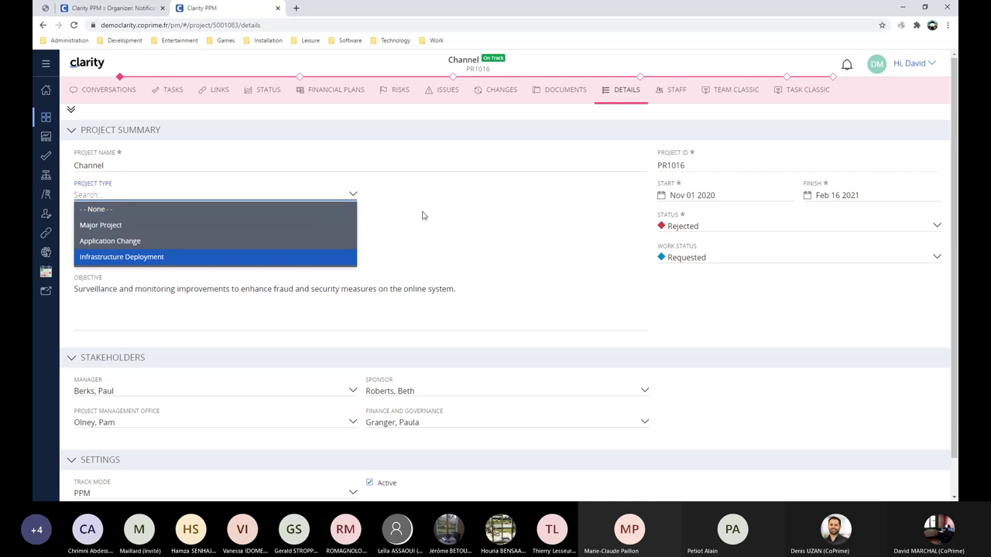
click(517, 224)
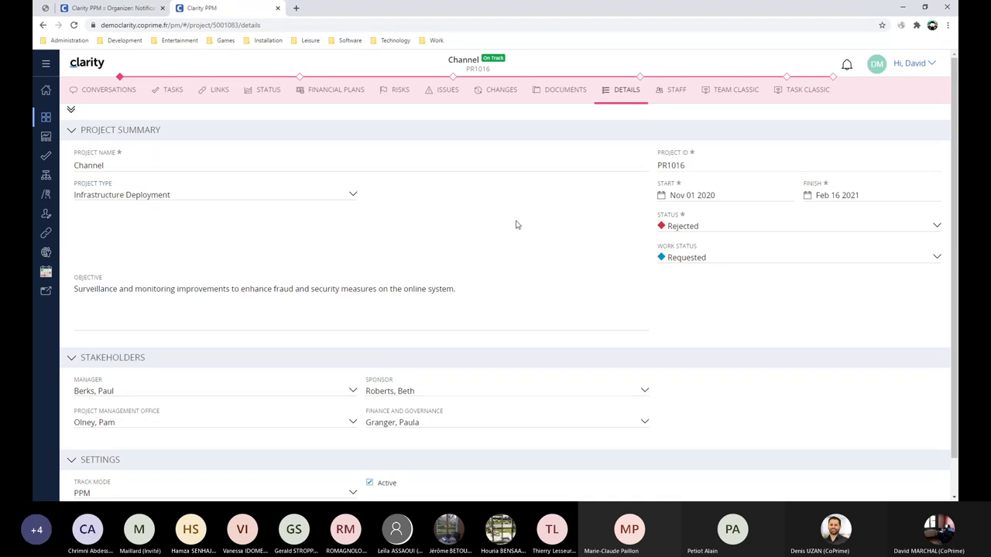